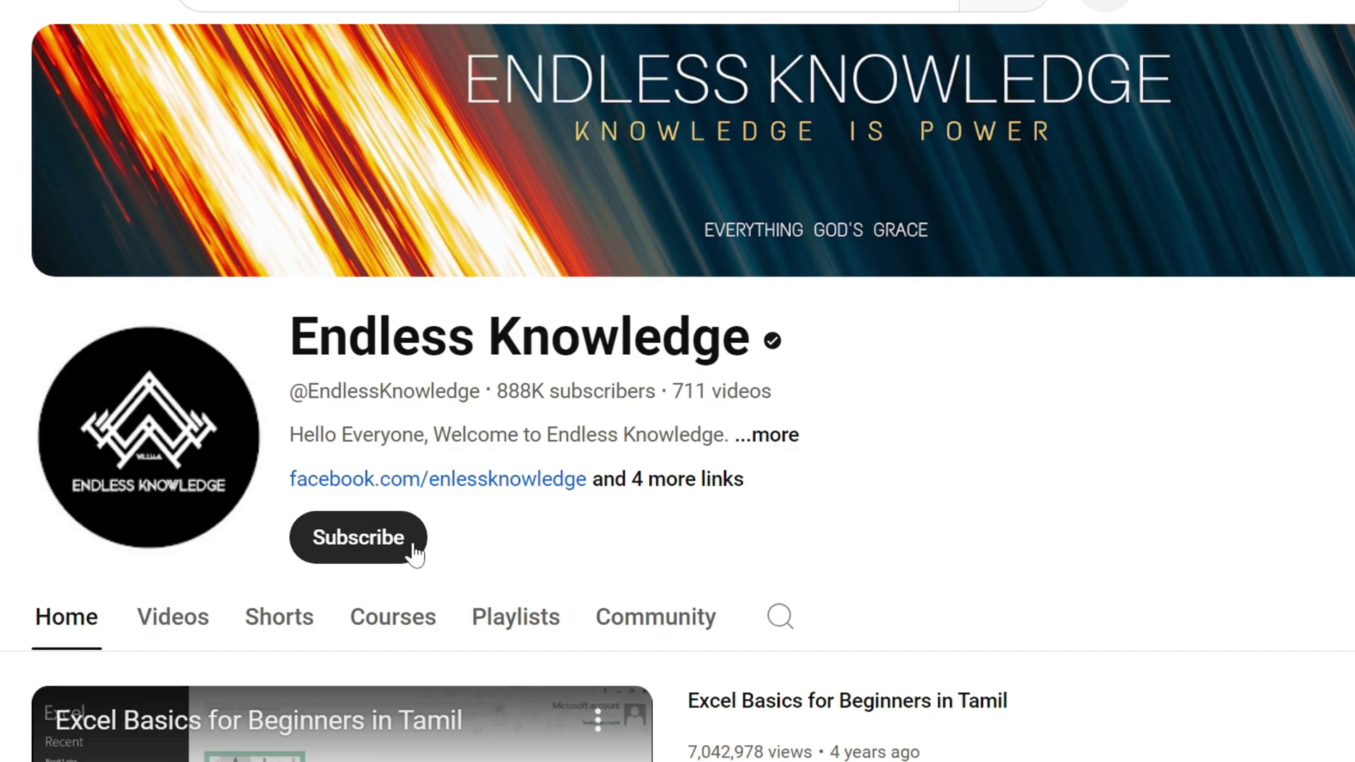
Subscribe to the Endless Knowledge channel
click(415, 554)
click(467, 559)
click(468, 561)
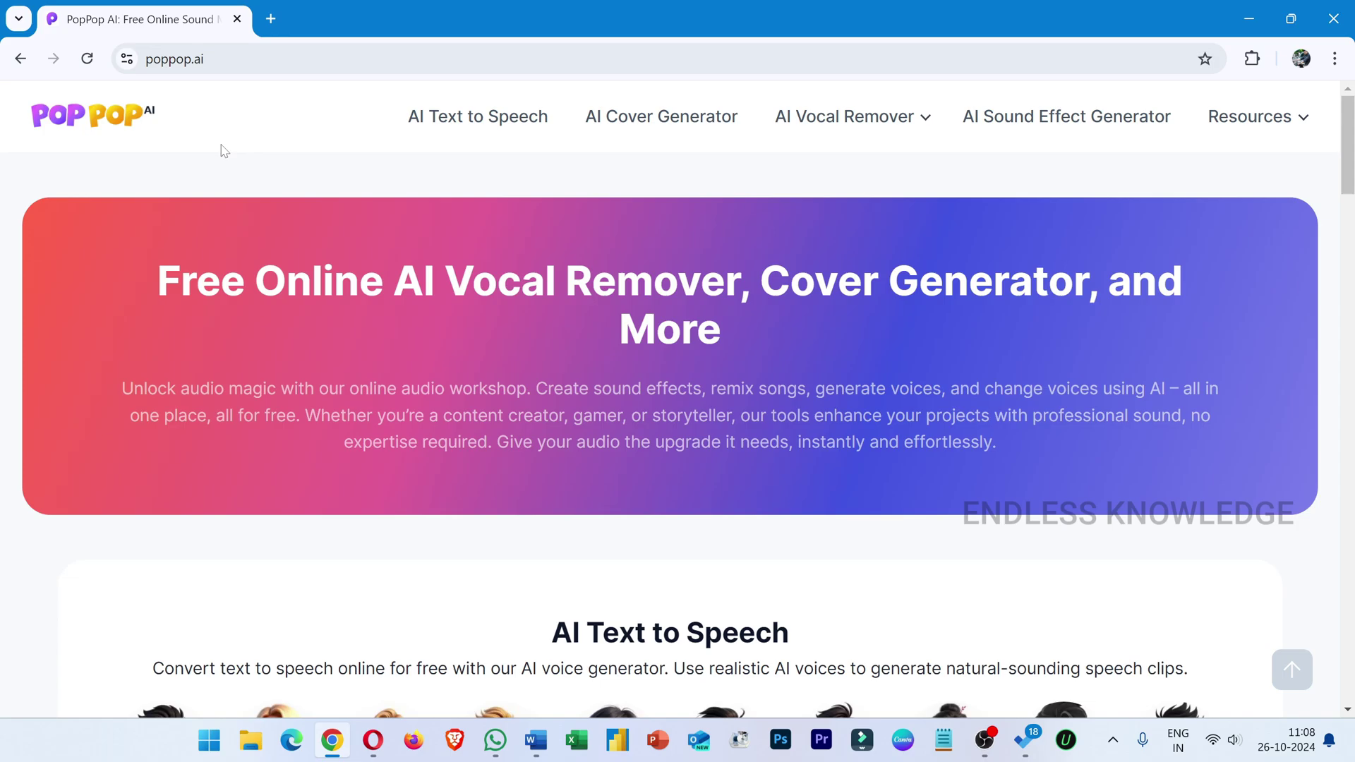
Open the AI Text to Speech tool and look through the available English (US) voices
click(469, 122)
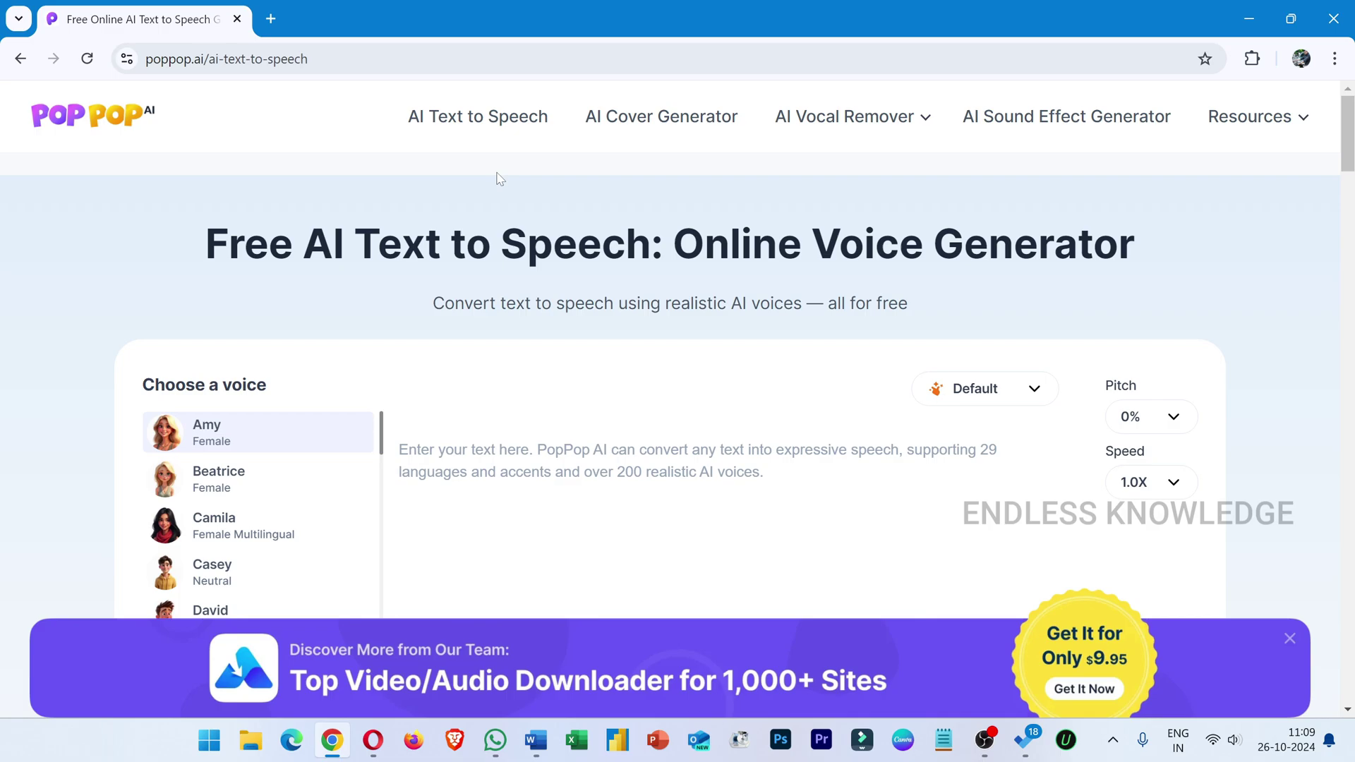
scroll(391, 206, down, 6)
scroll(424, 226, up, 4)
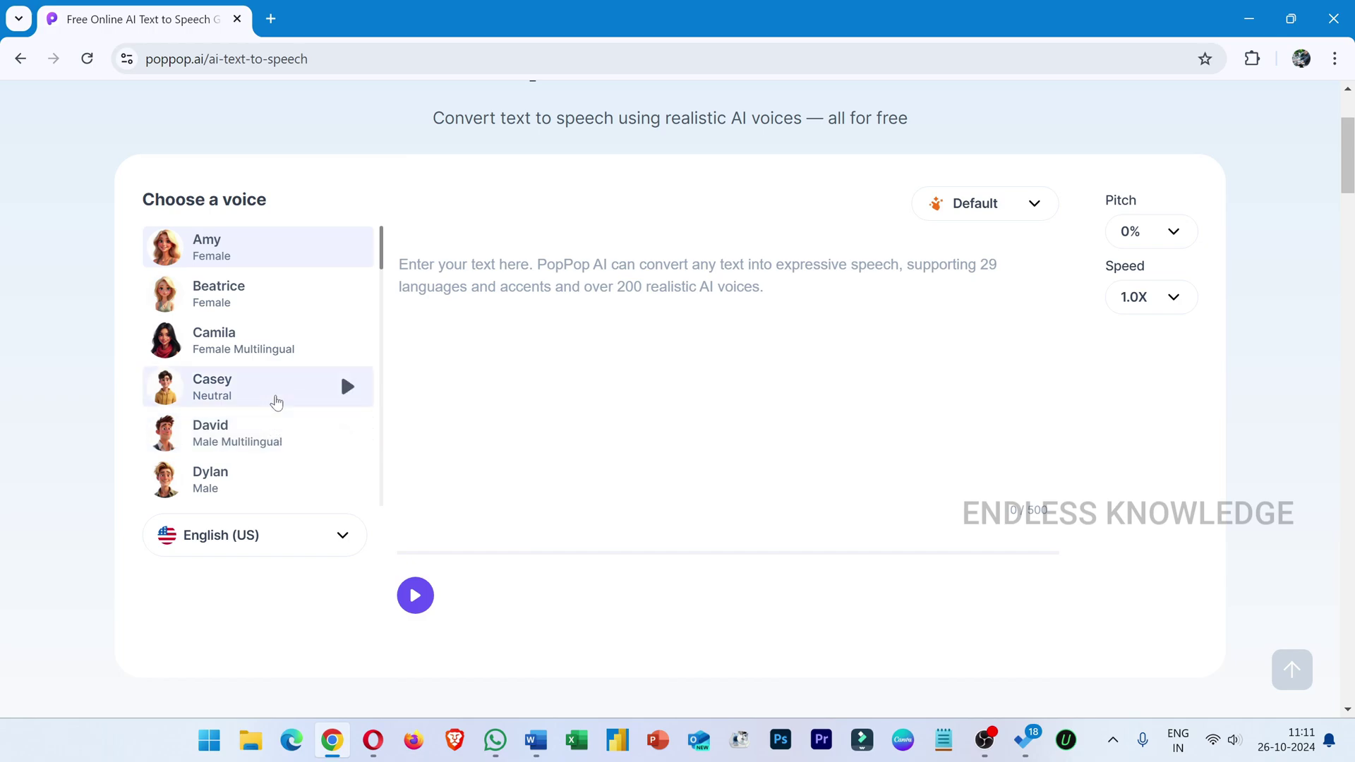
scroll(218, 324, down, 4)
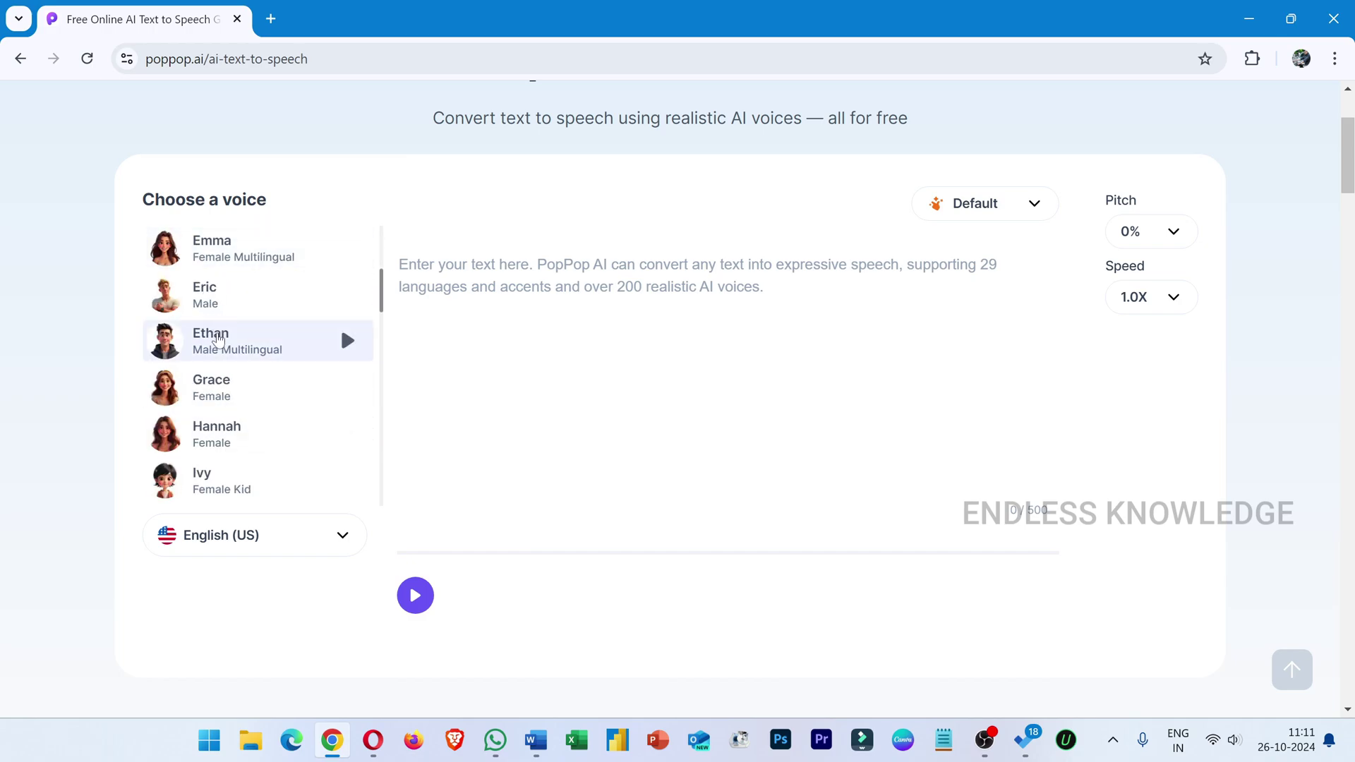
scroll(218, 341, down, 3)
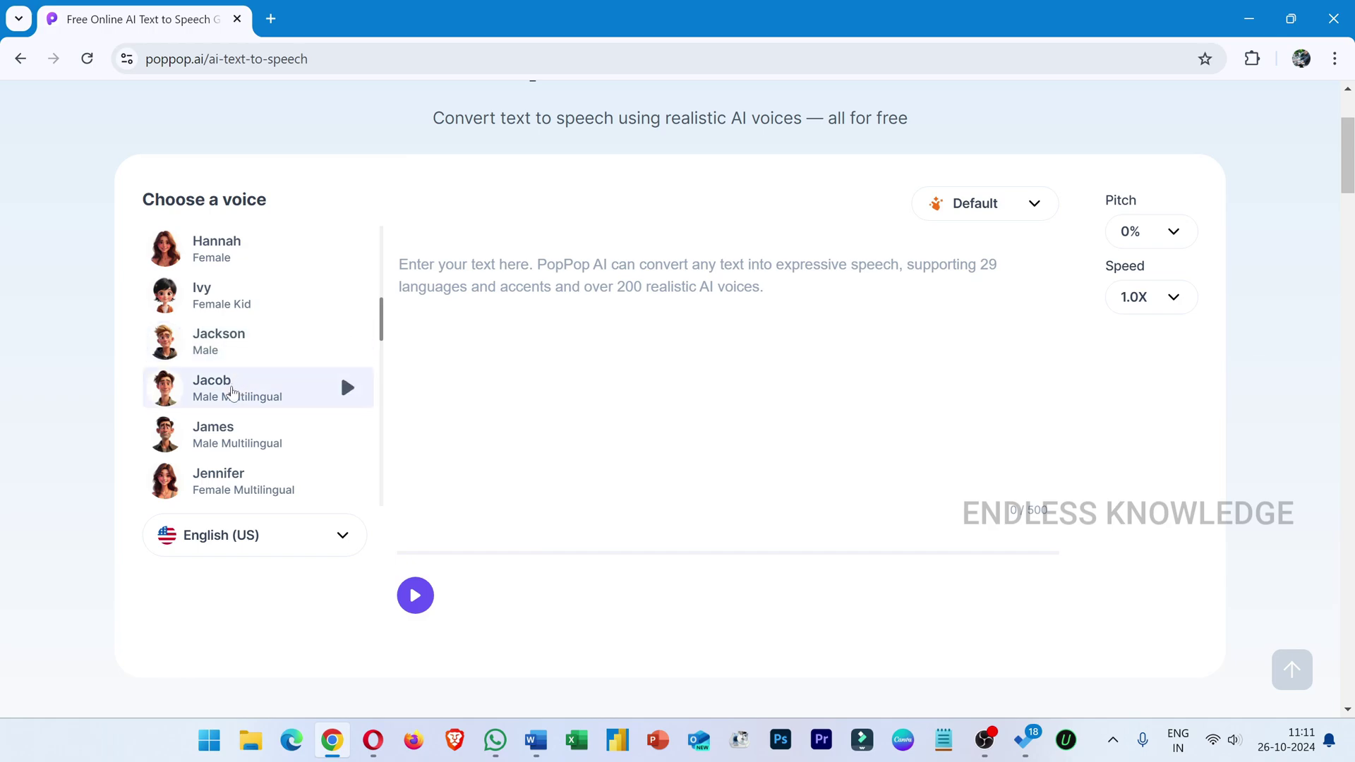
scroll(267, 402, down, 4)
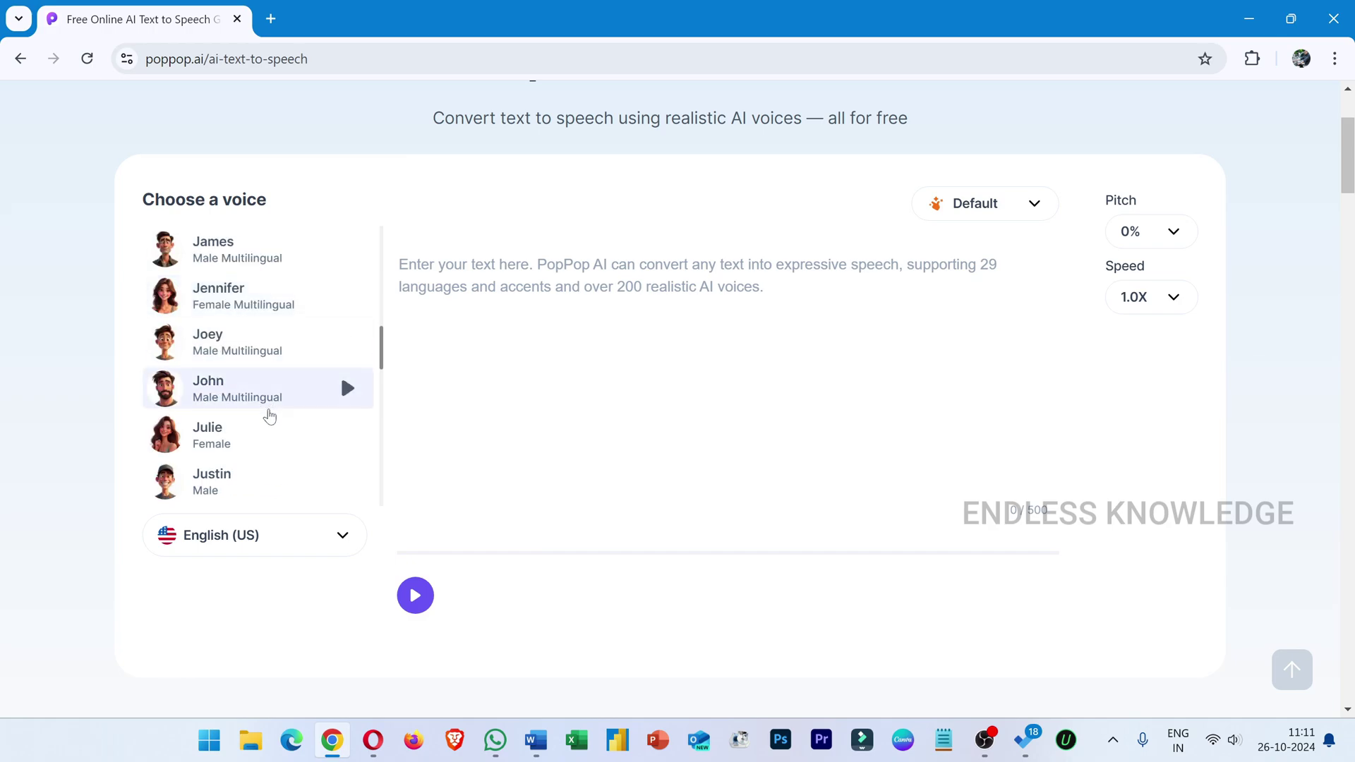
scroll(269, 414, up, 10)
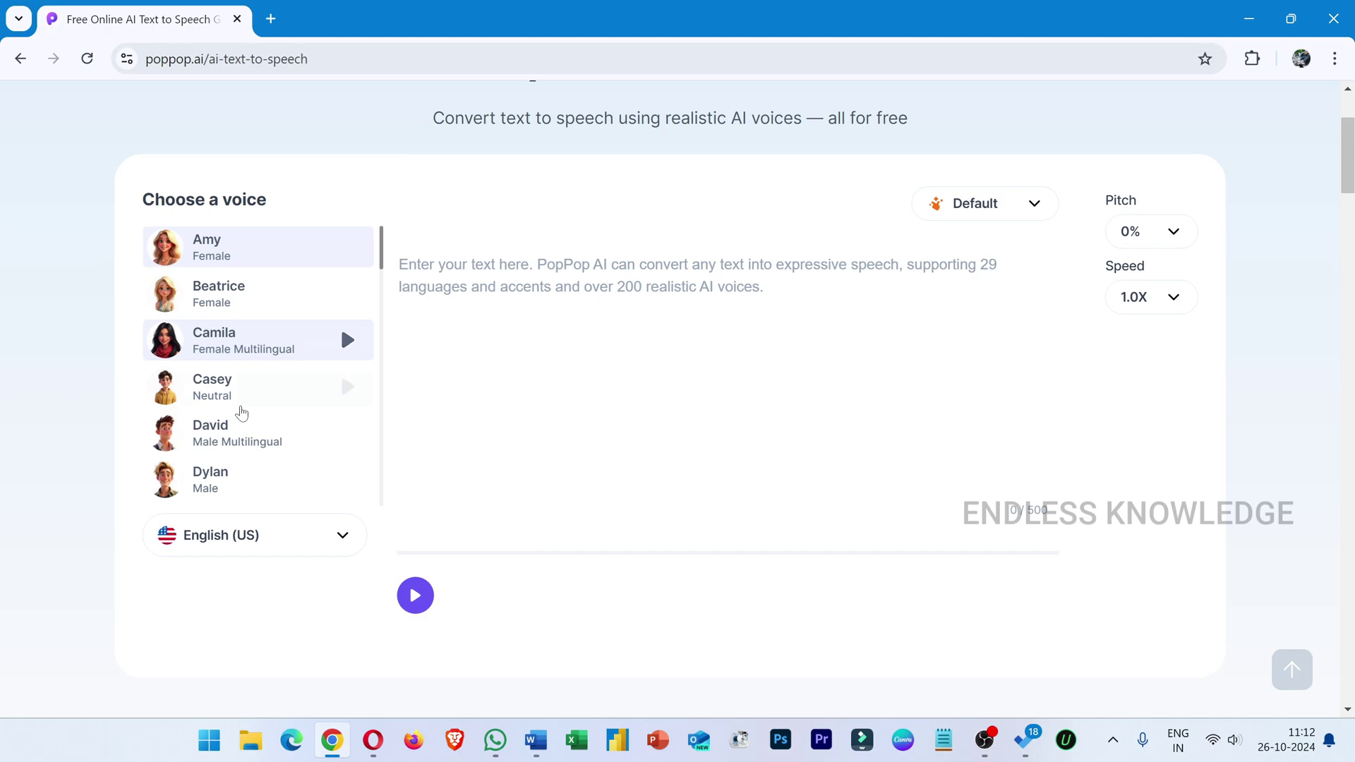
Switch the voice language to Tamil (IN) to check its voices, and return it to English (US)
click(282, 546)
scroll(274, 406, down, 3)
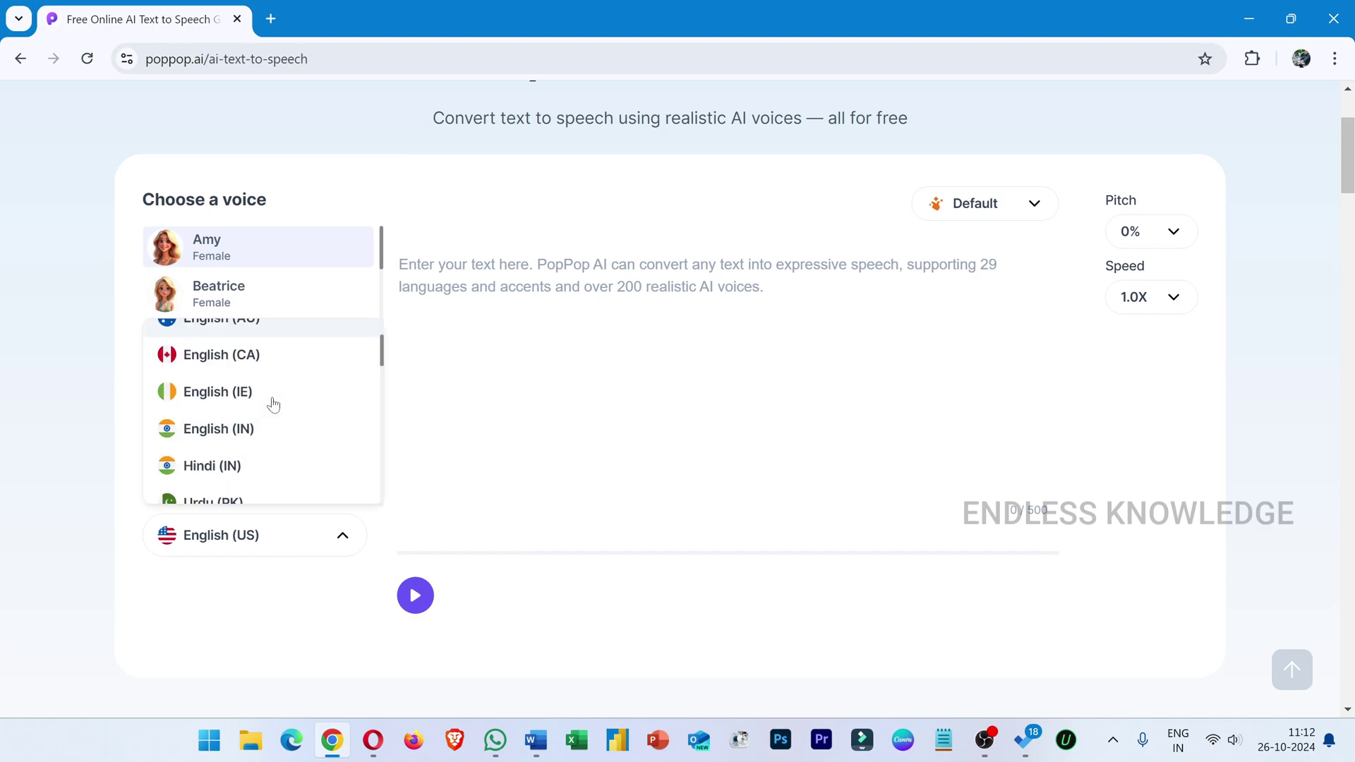
click(248, 491)
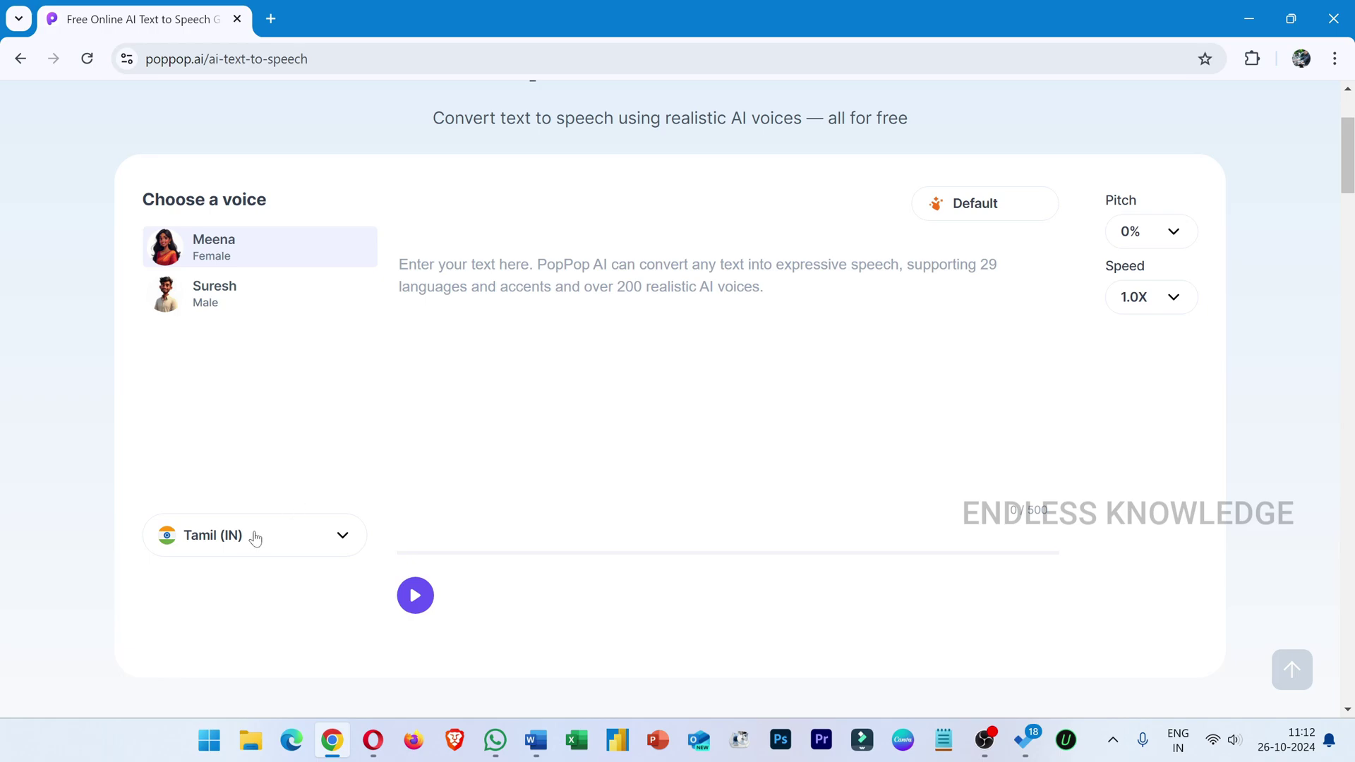
mouse_move(243, 252)
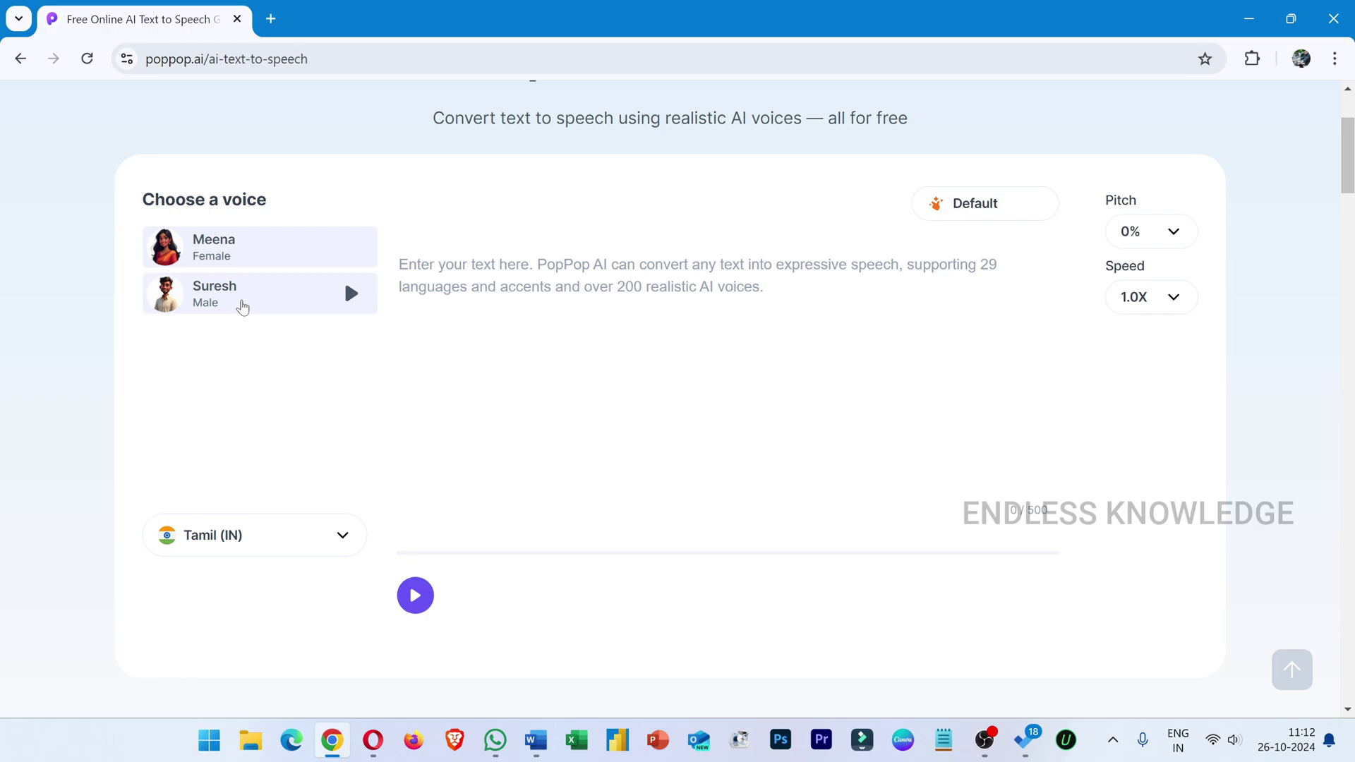
click(234, 539)
scroll(235, 452, up, 5)
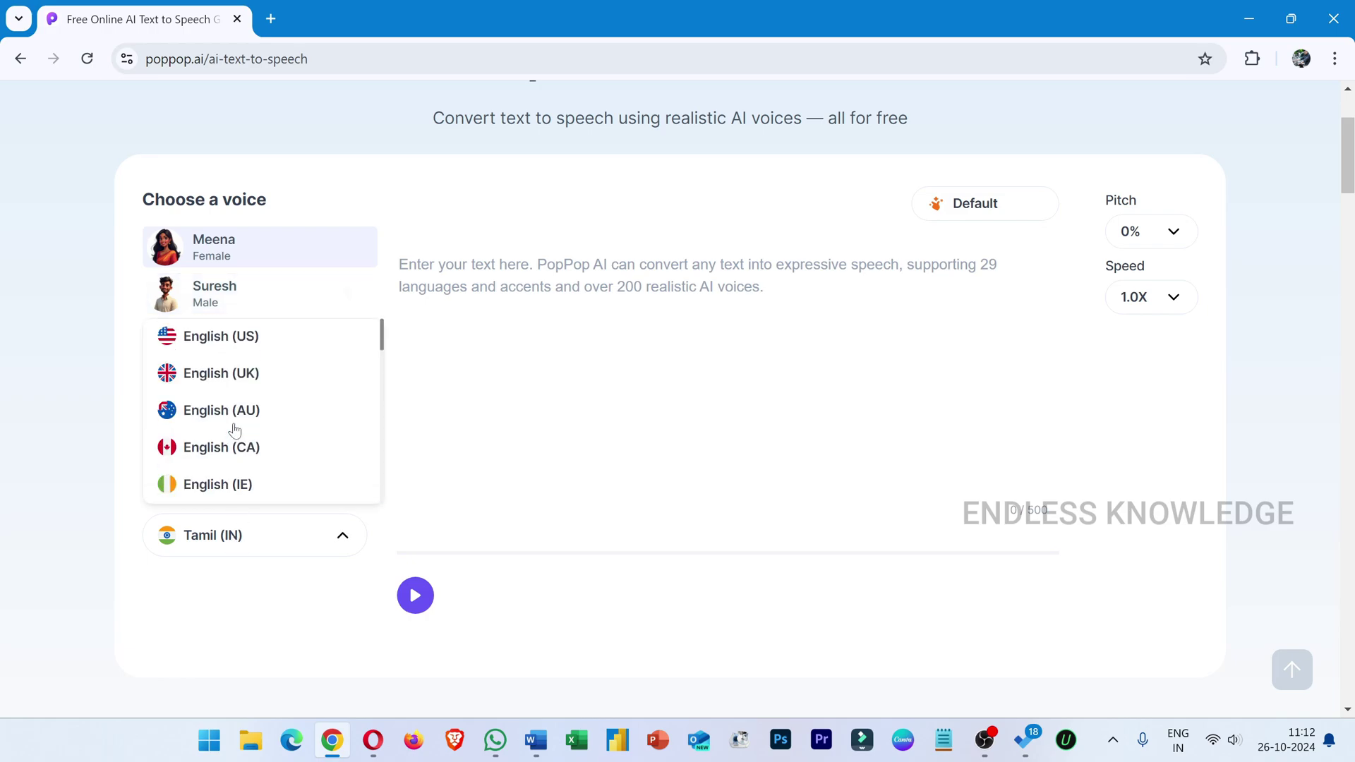
click(254, 337)
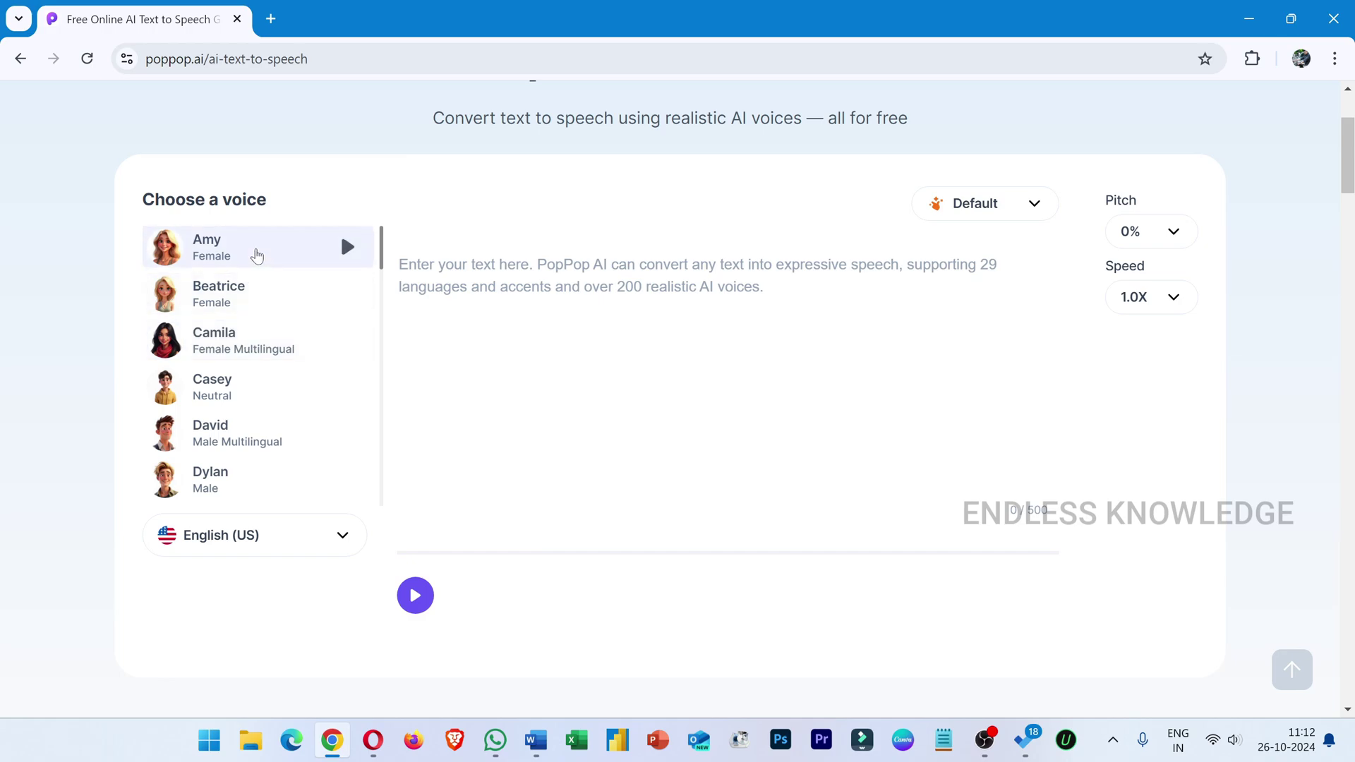
Compare the speaking styles offered for the Amy, Camila and David voices, and reselect Amy
click(981, 204)
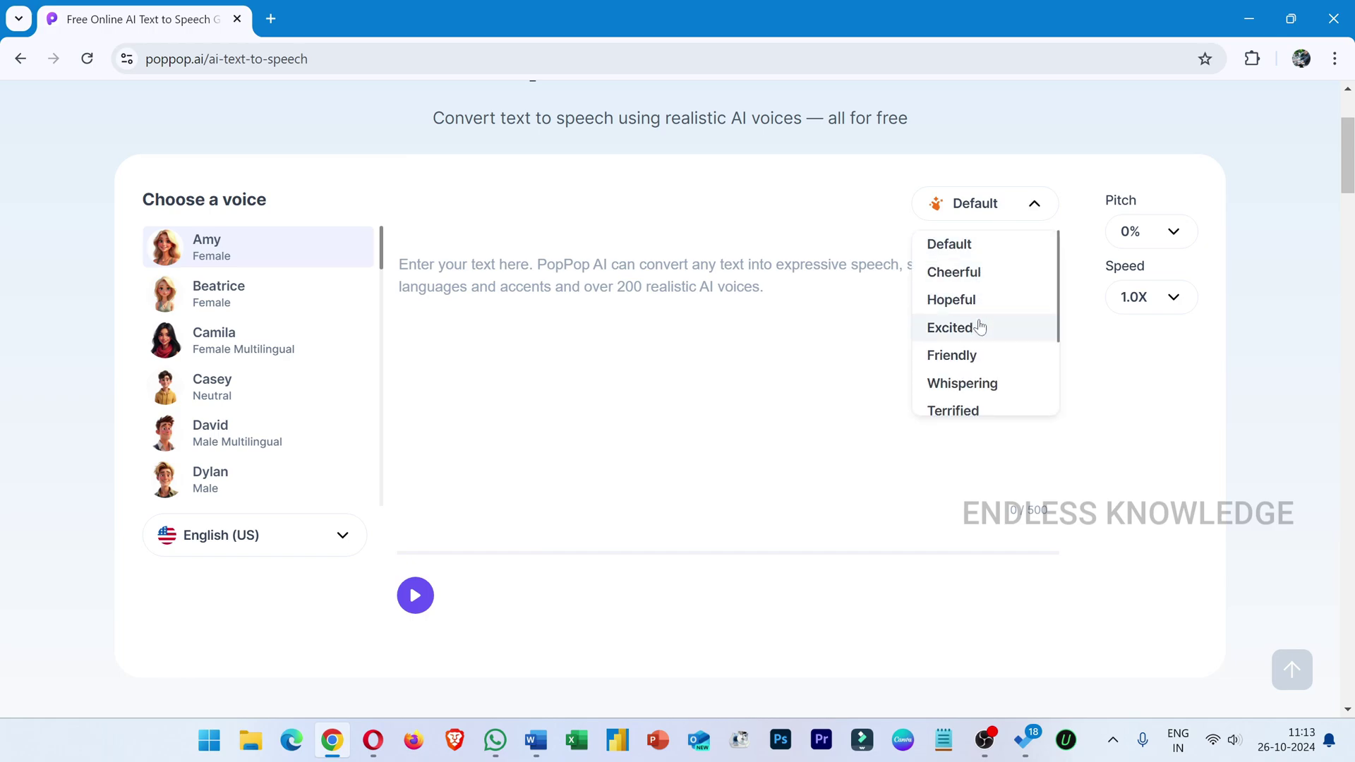
click(237, 351)
click(271, 347)
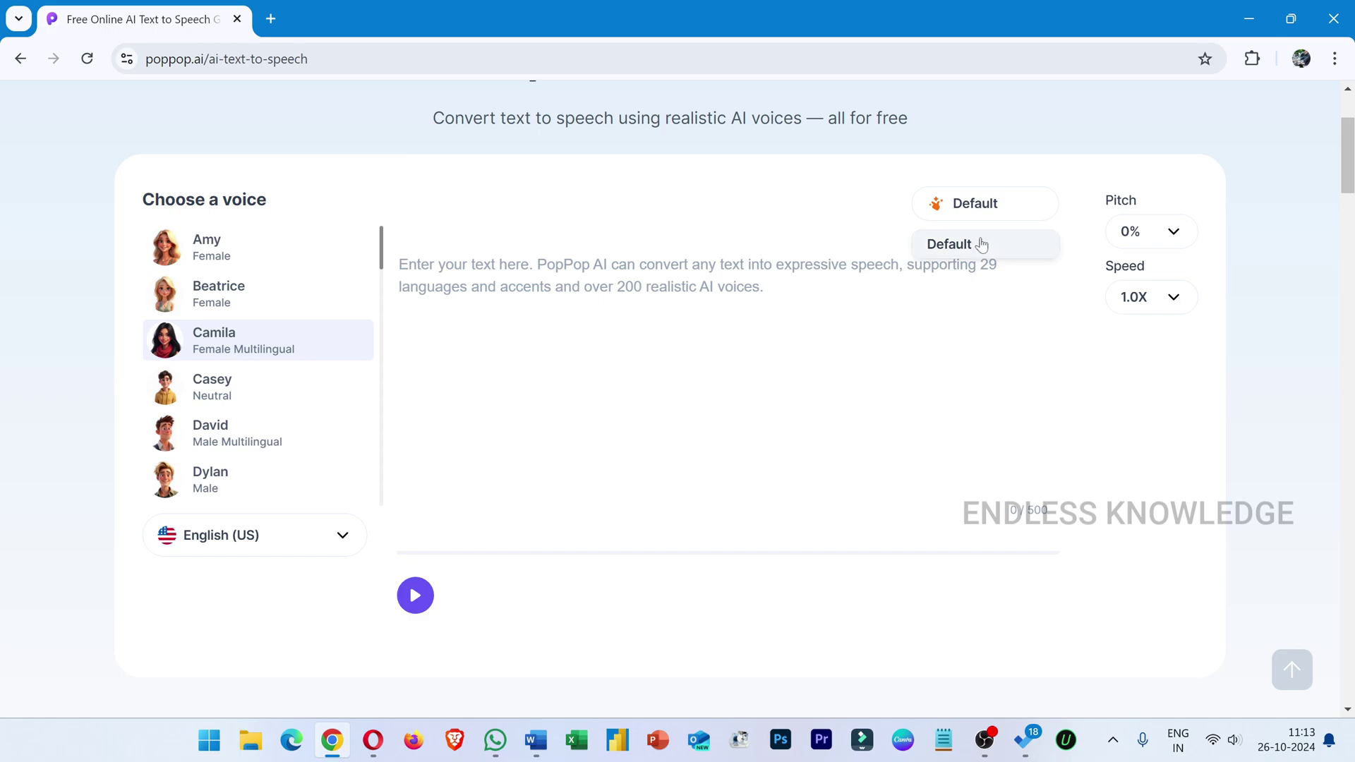
click(219, 443)
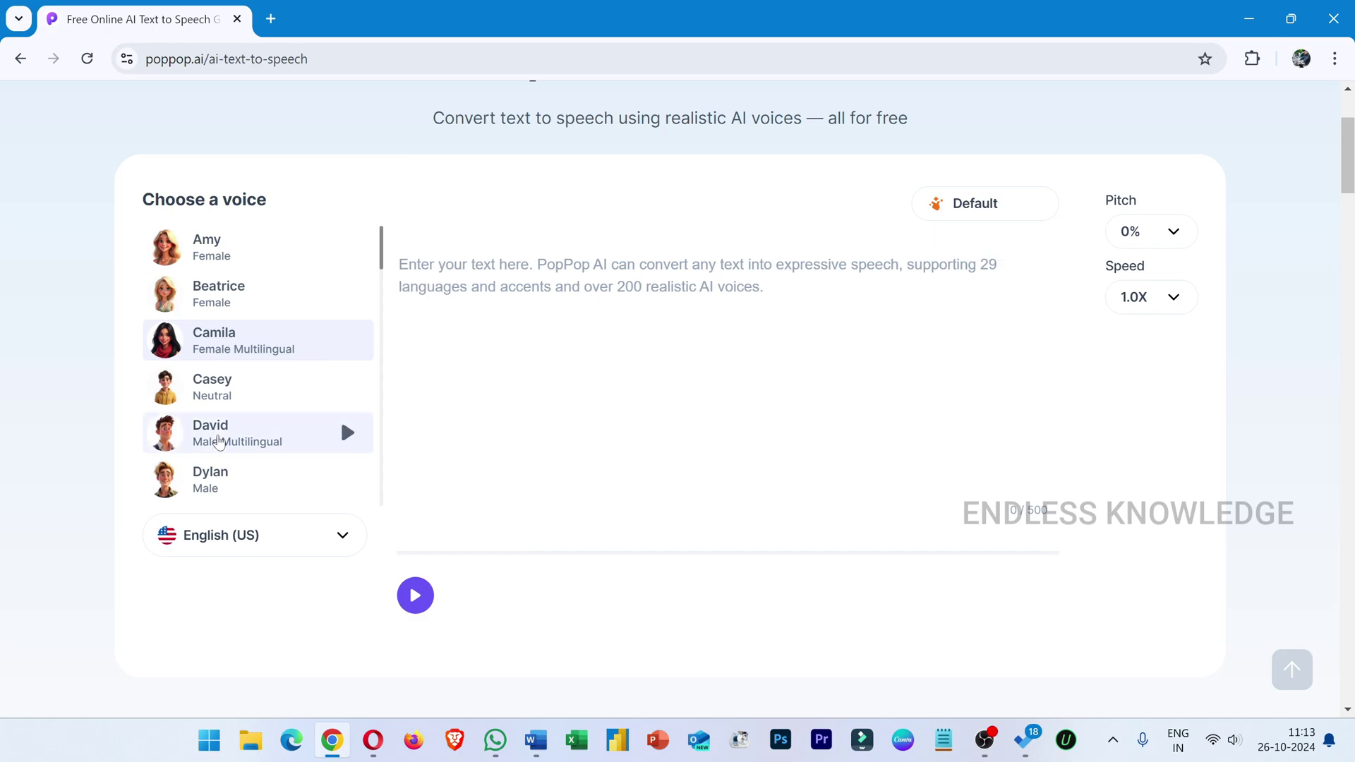
click(237, 440)
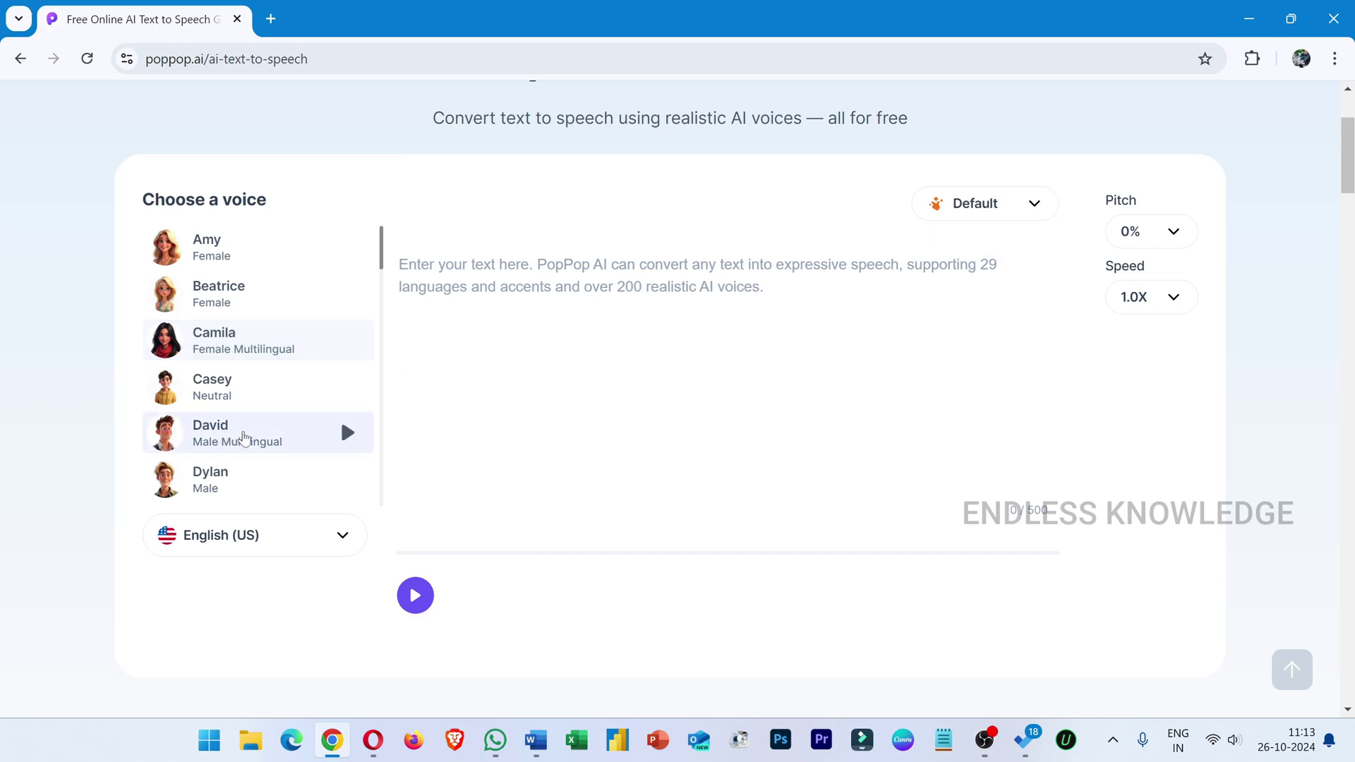
click(972, 205)
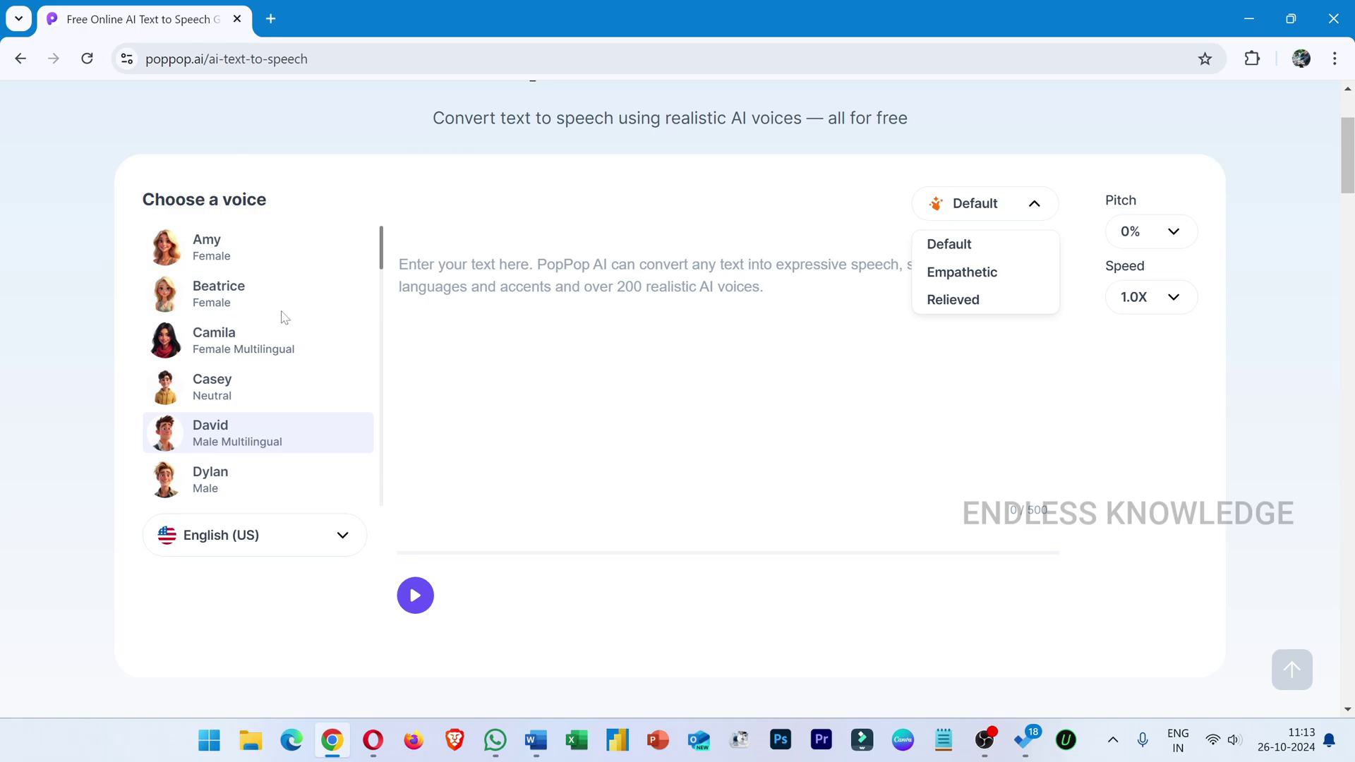
click(238, 352)
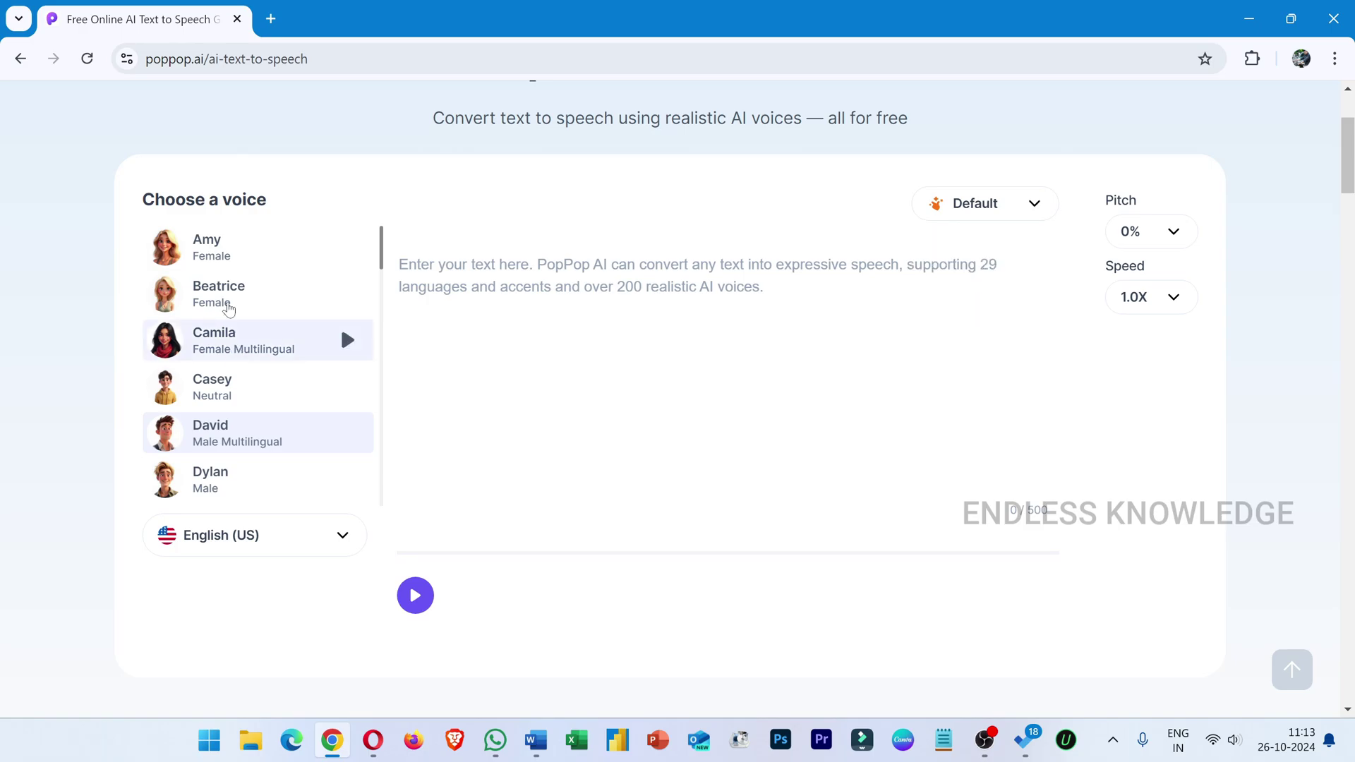
click(224, 254)
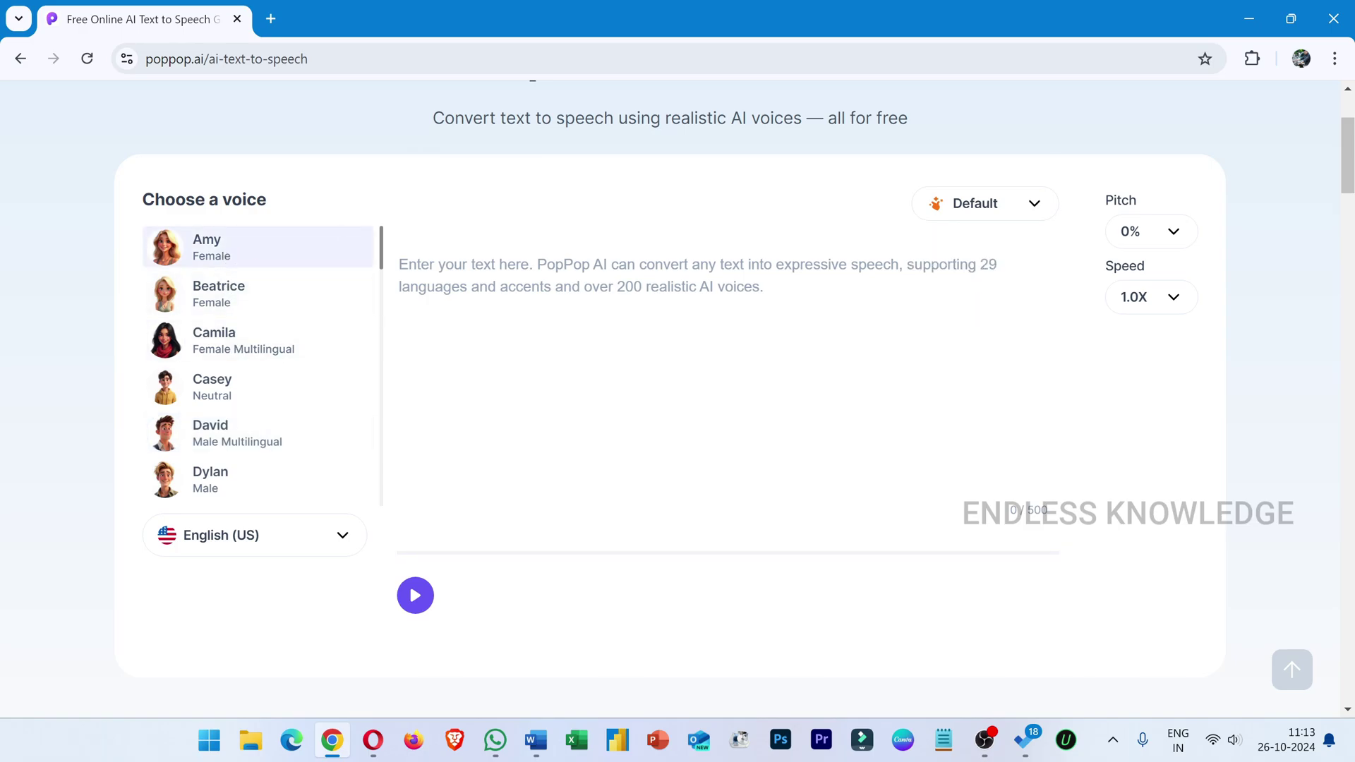
Enter the passage beginning "Love is a profound feeling, that connects us beyond words or actions" and set the speaking style to Friendly
click(443, 353)
text(Love is a profound feeling, that connects us beyond words or actions. It fuels compassion, patience, and courage, enriching our lives in countless ways. Love embraces flaws, finding beauty in imperfections, and strength in vulnerability. It grows with kindness, nourishes with respect, and thrives on trust. In its purest form, love is selfless, bringing out the best in us and creating enduring bonds.)
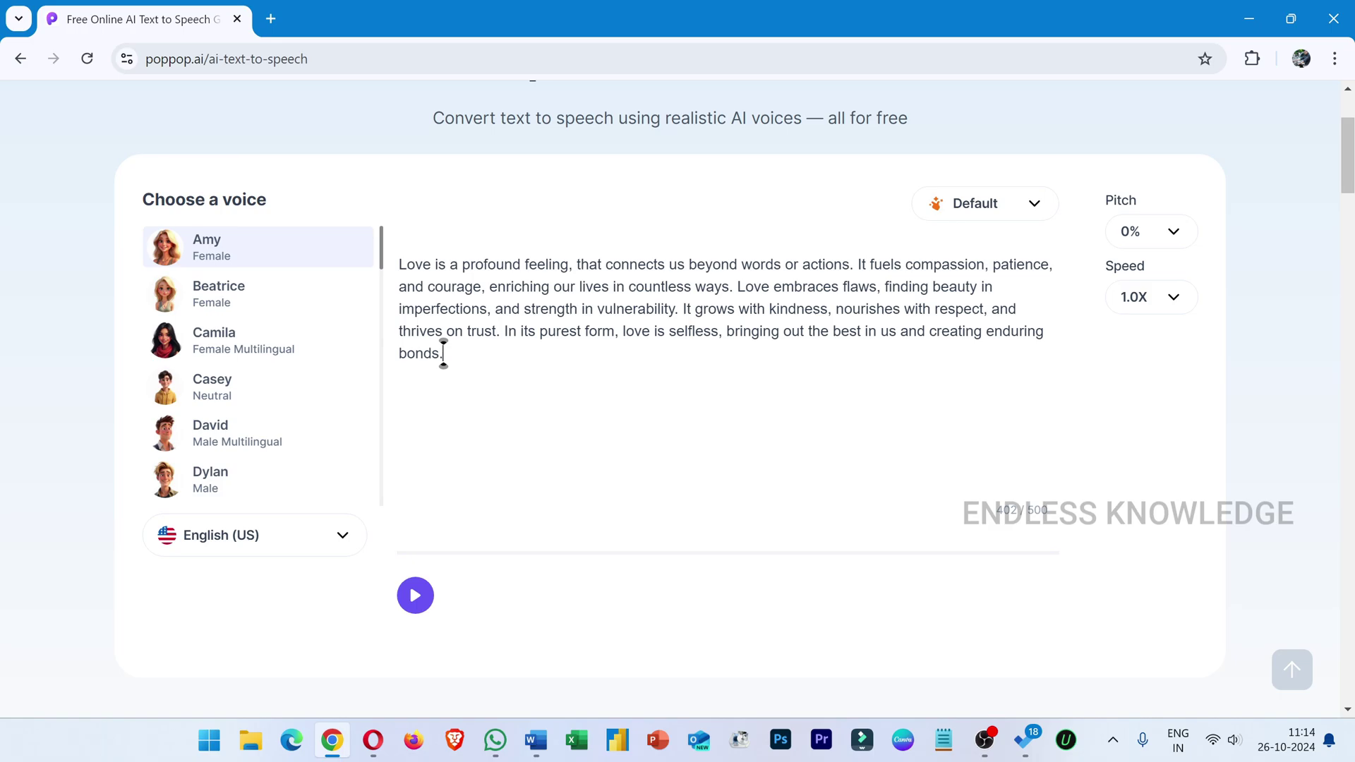
click(1035, 204)
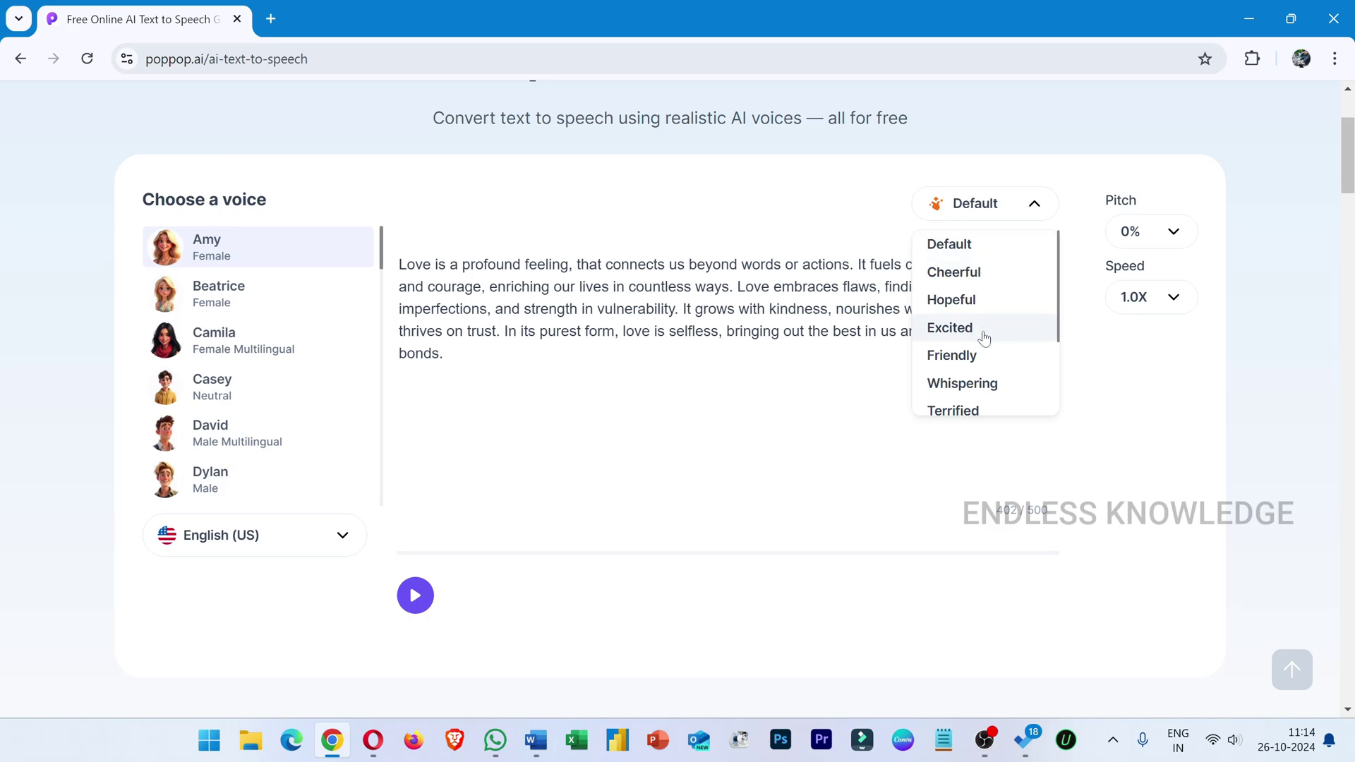
scroll(983, 336, down, 2)
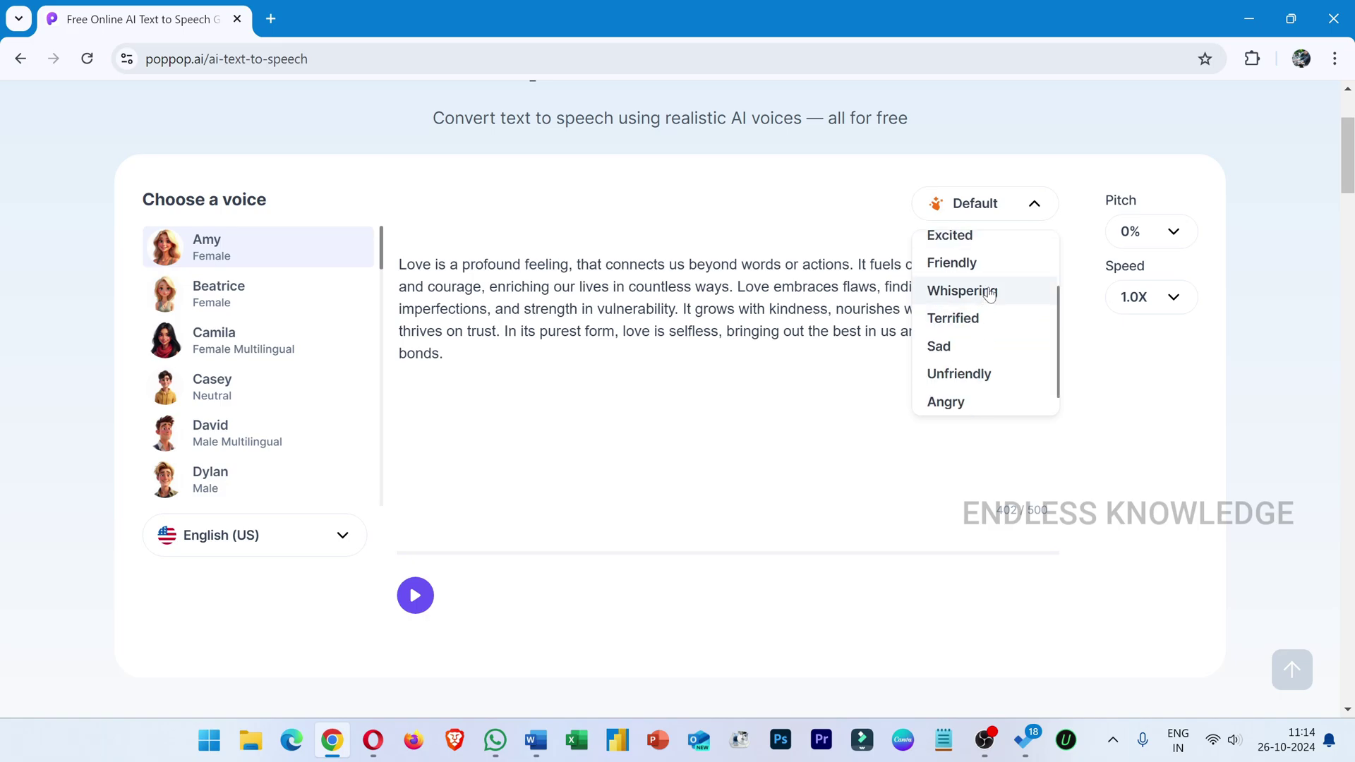
click(989, 265)
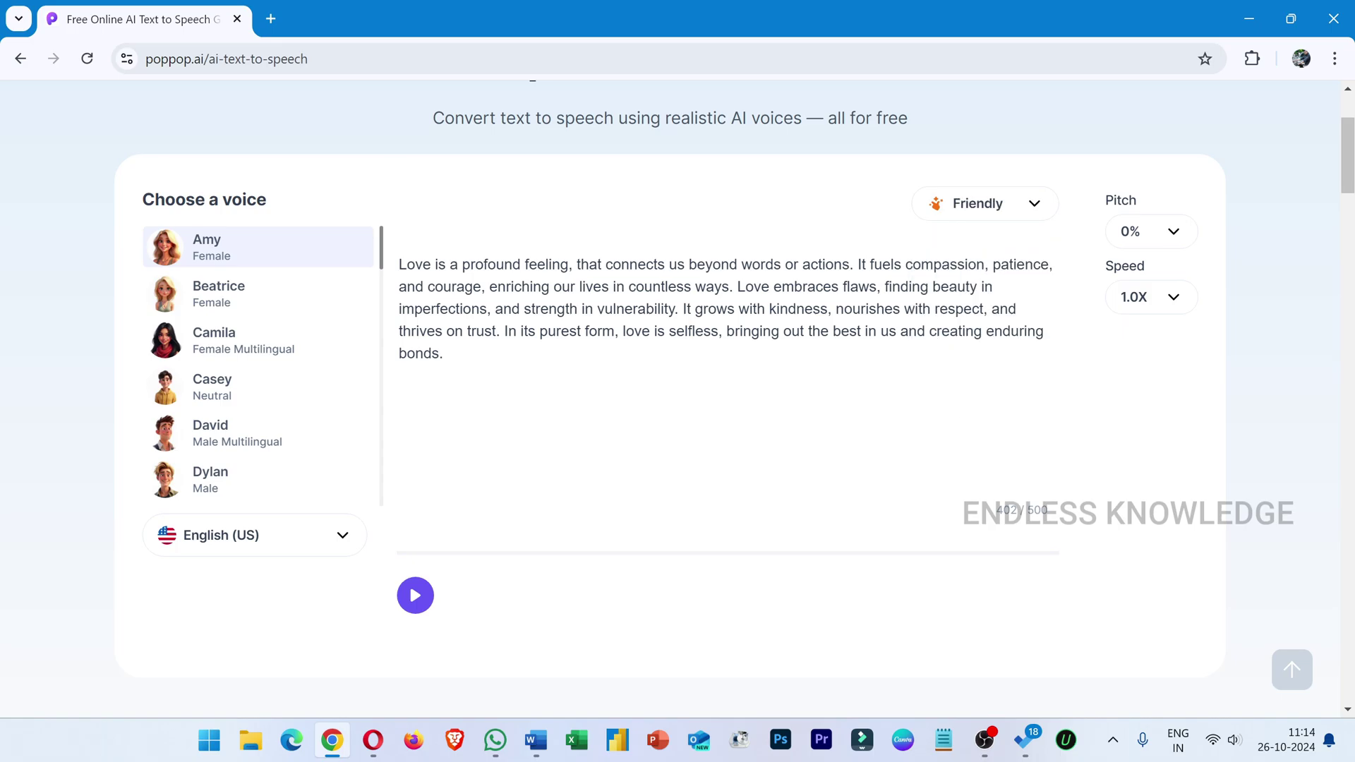
Review the available pitch and speed options, keeping the pitch at 0% and the speed at 1.0X
click(1178, 240)
scroll(1165, 291, down, 2)
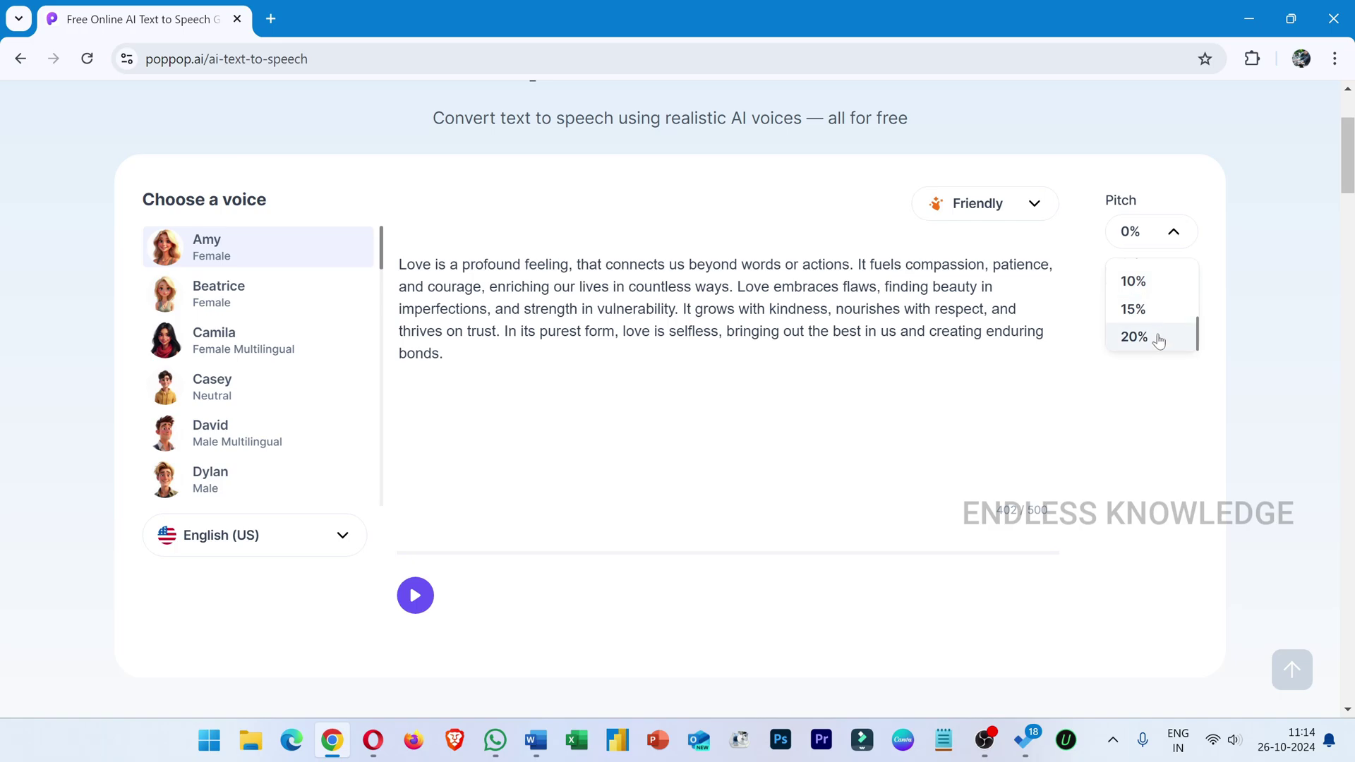
scroll(1155, 311, up, 4)
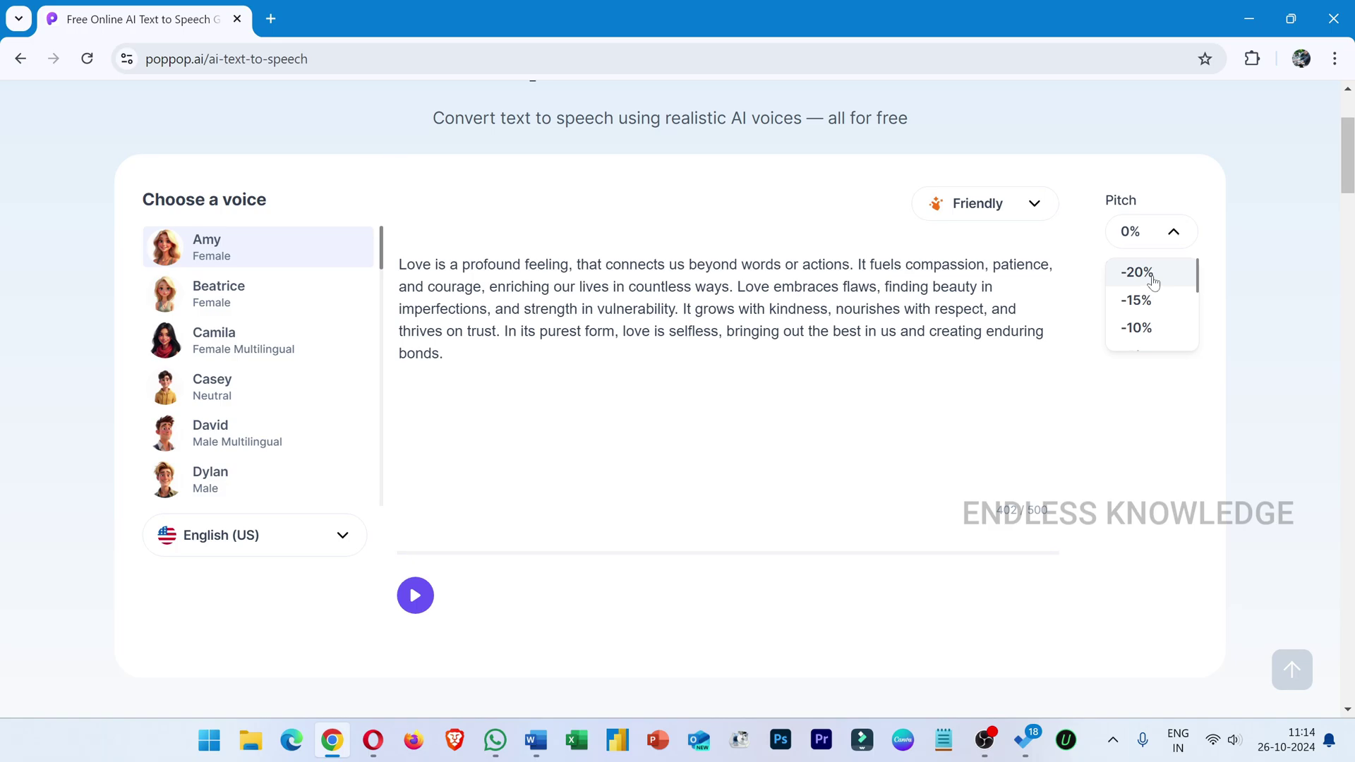
scroll(1151, 282, down, 4)
scroll(1152, 293, up, 3)
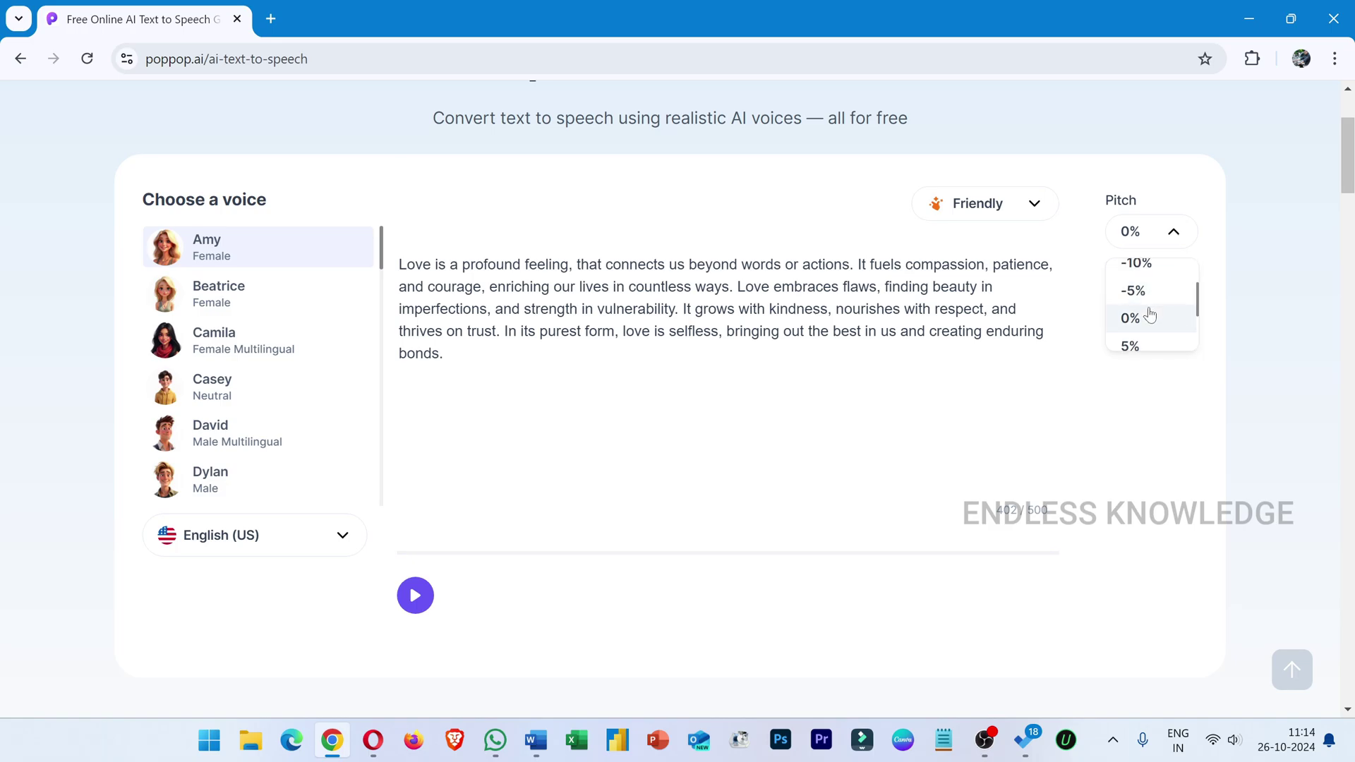
click(1150, 315)
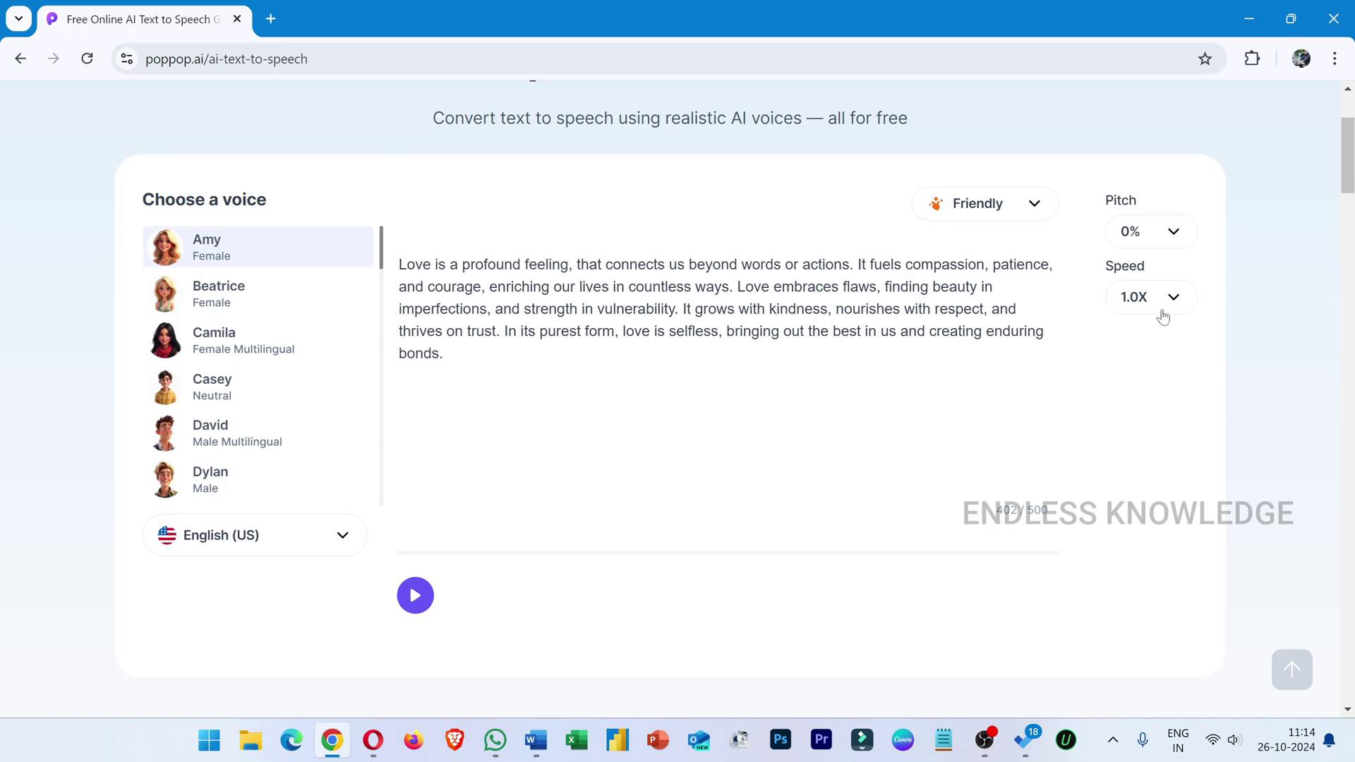
click(1170, 299)
click(1173, 300)
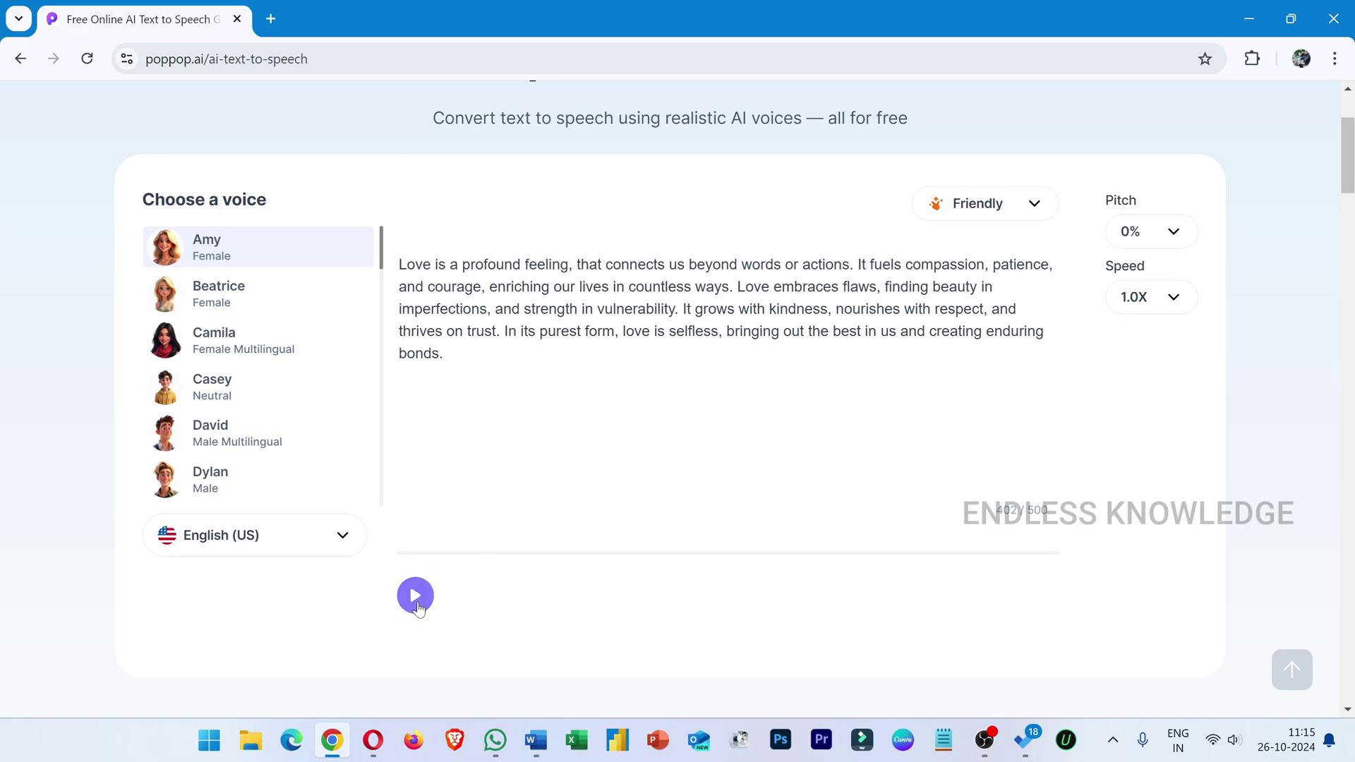
Generate the Friendly-style speech, play its opening and pause it
click(416, 597)
click(416, 597)
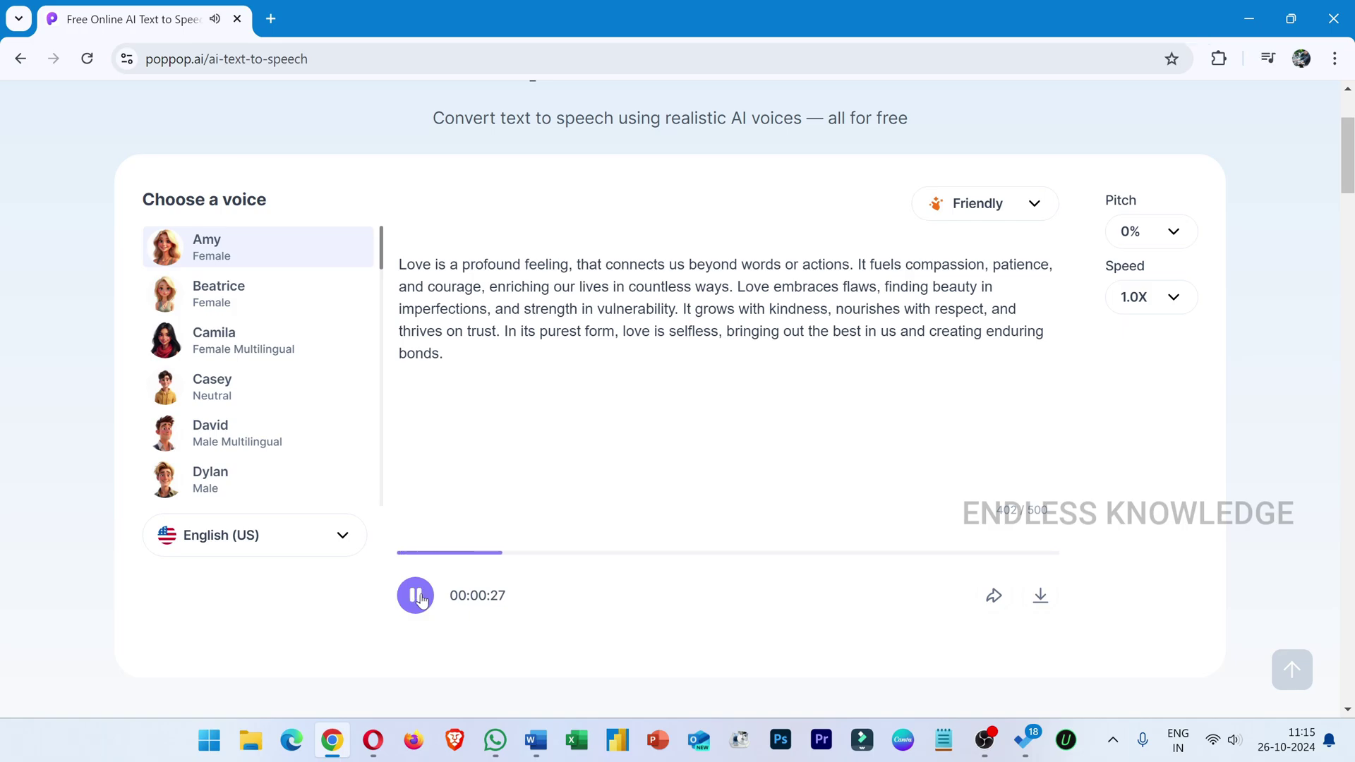
click(416, 597)
Set the speaking style to Angry, regenerate the speech, and listen to its opening before pausing it
click(1004, 205)
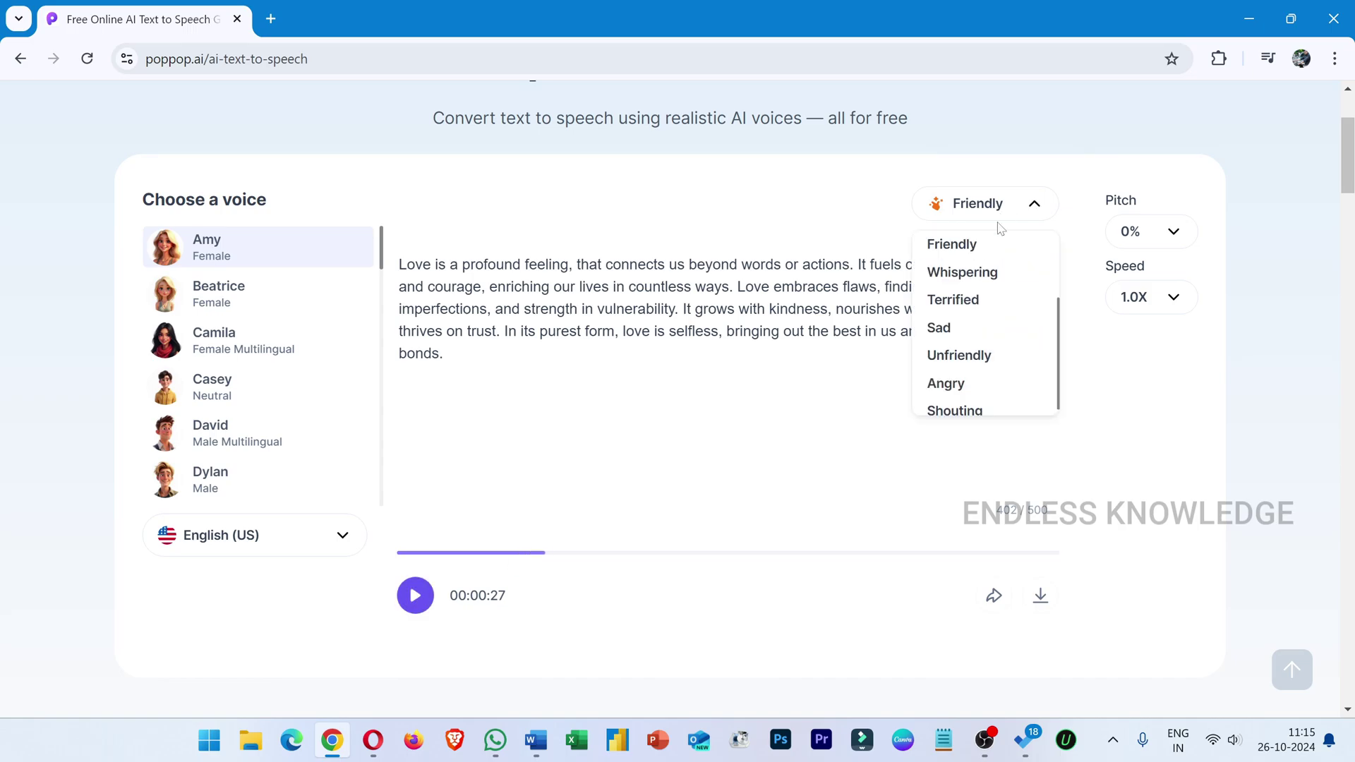
click(967, 383)
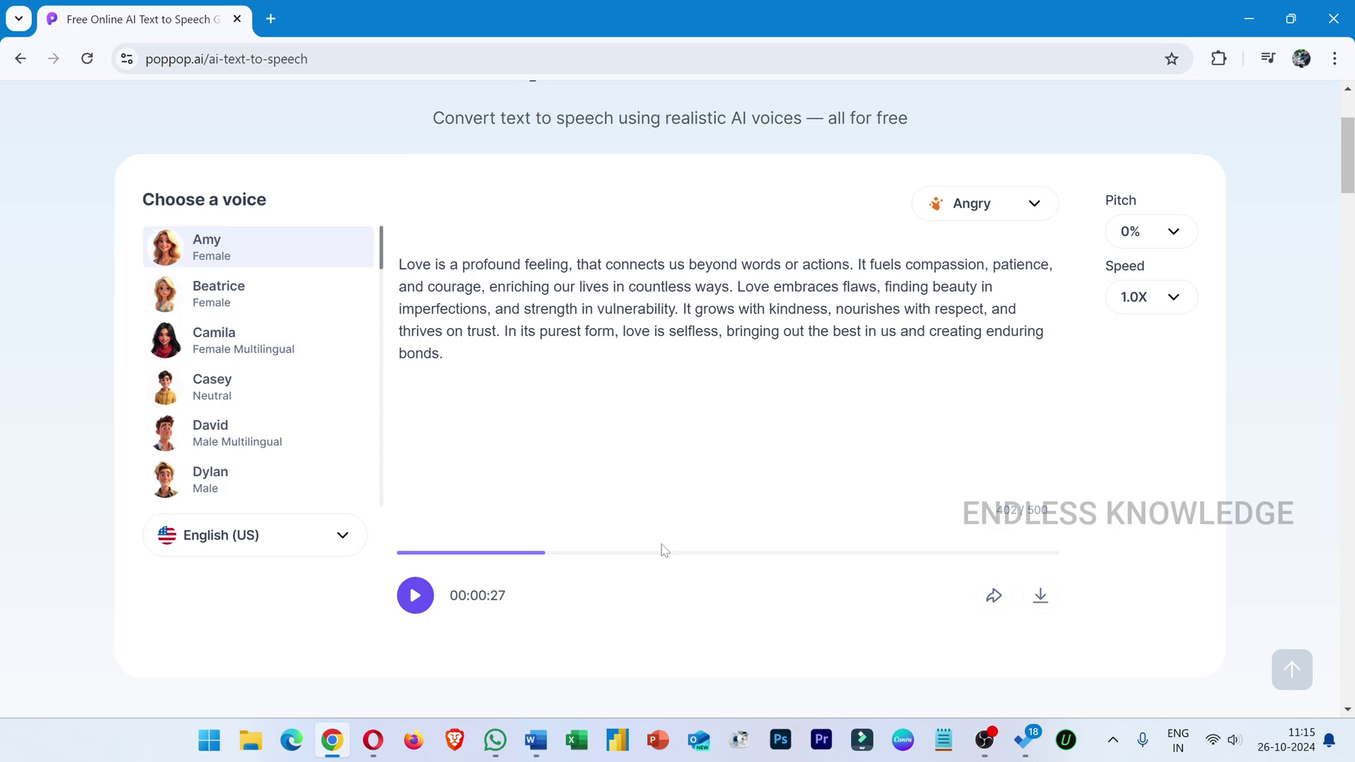
click(415, 596)
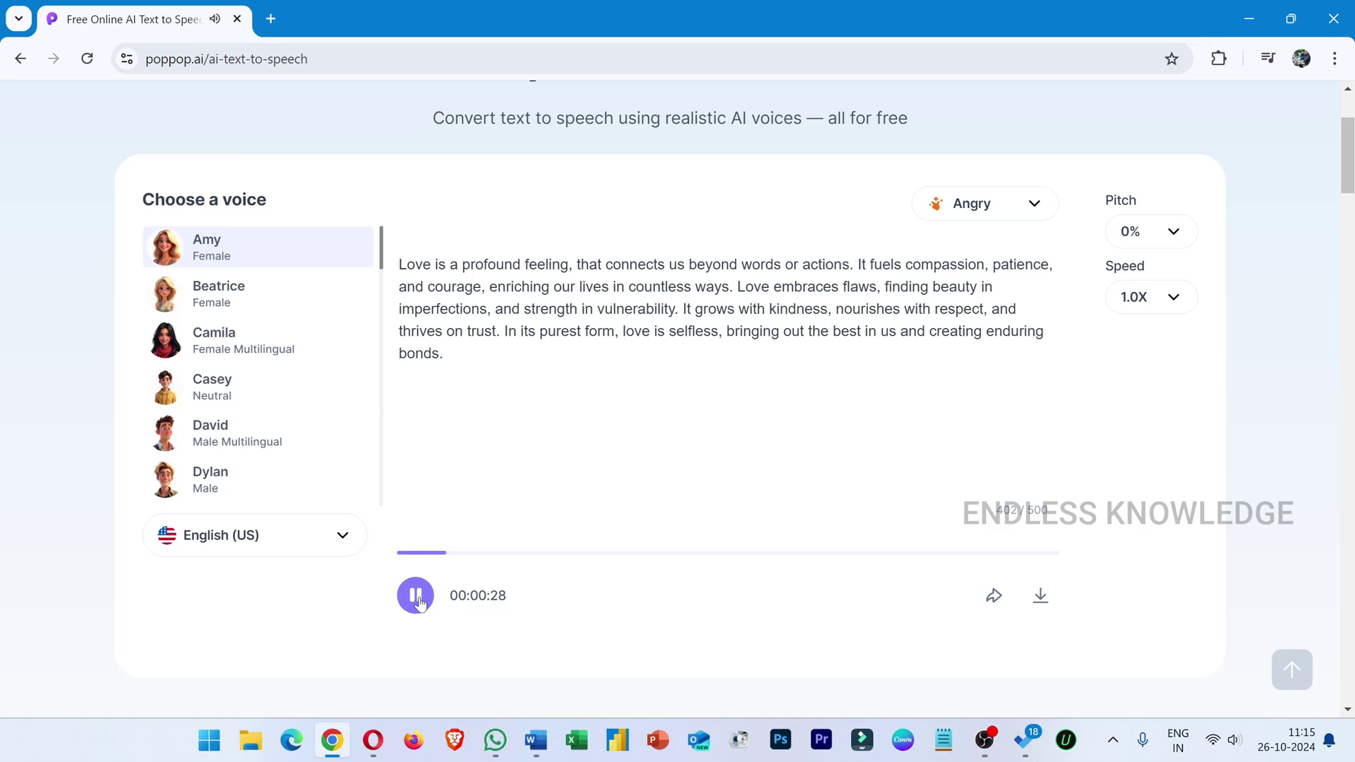
click(417, 598)
Download the generated Angry-style speech as an MP3 and show the file in the Downloads folder
click(1041, 600)
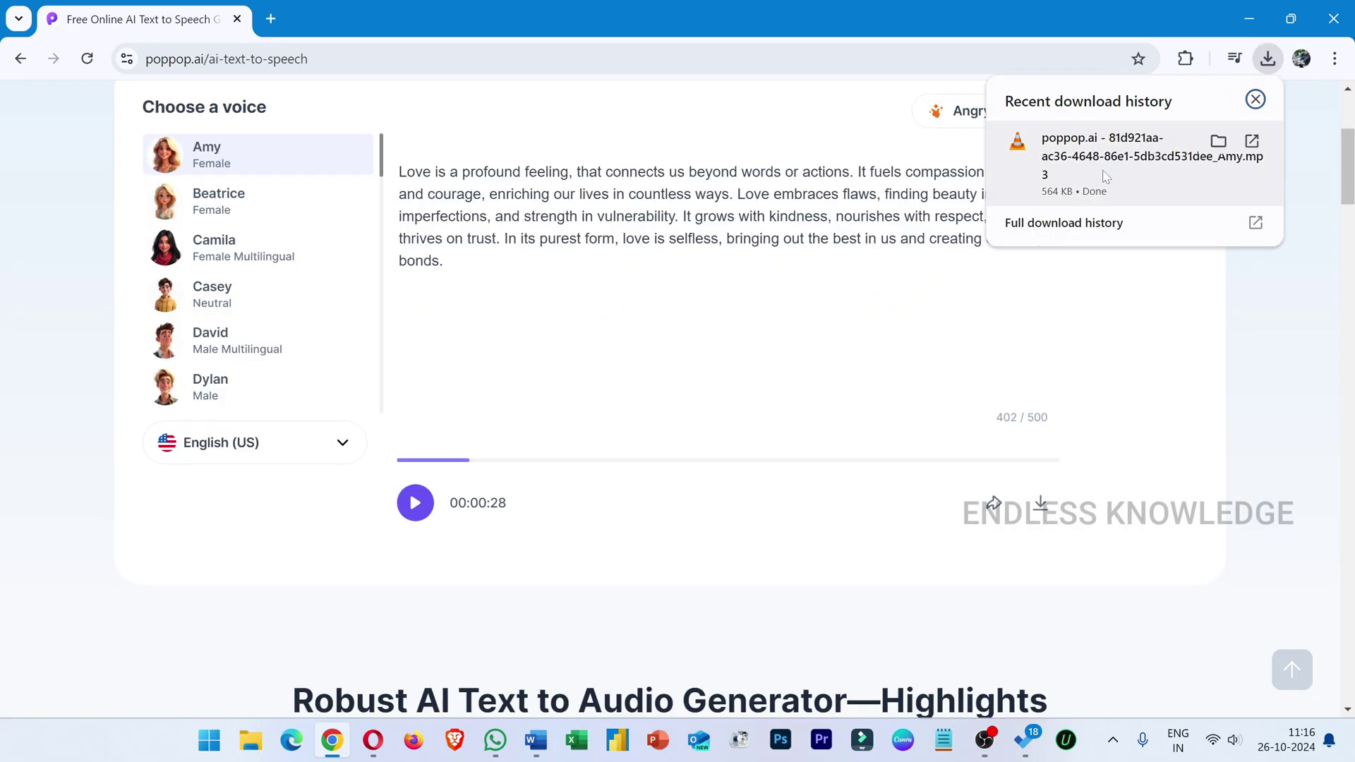
click(1218, 141)
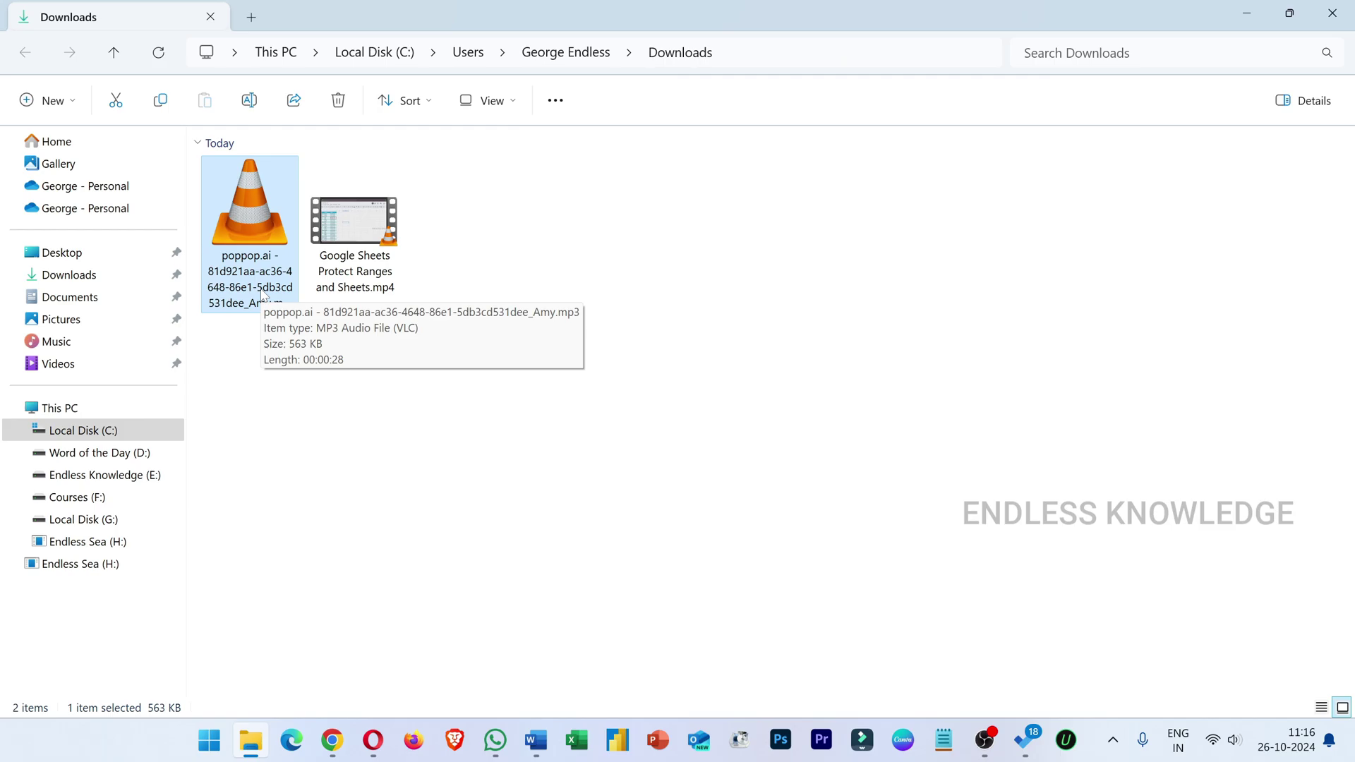
click(346, 396)
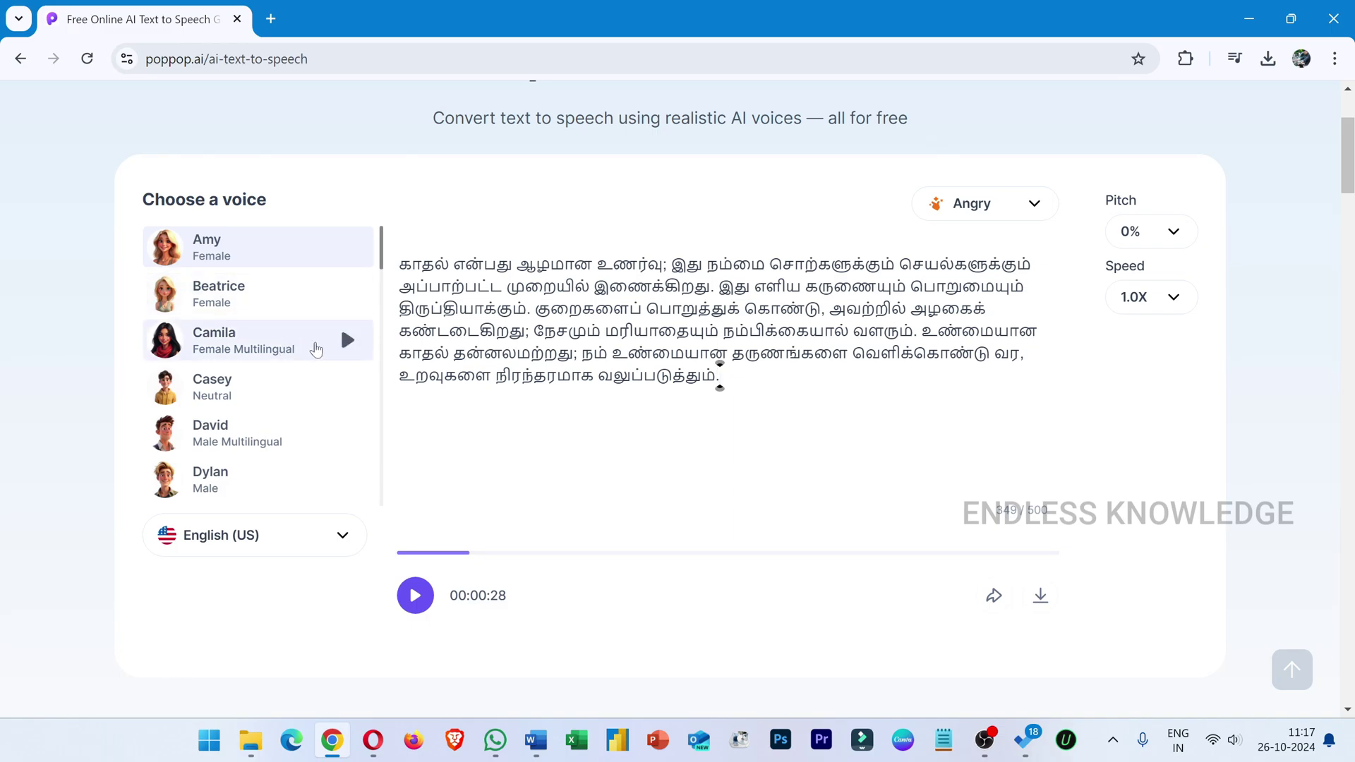
Listen to the sample previews of the Camila and David multilingual voices
click(346, 342)
scroll(306, 357, down, 1)
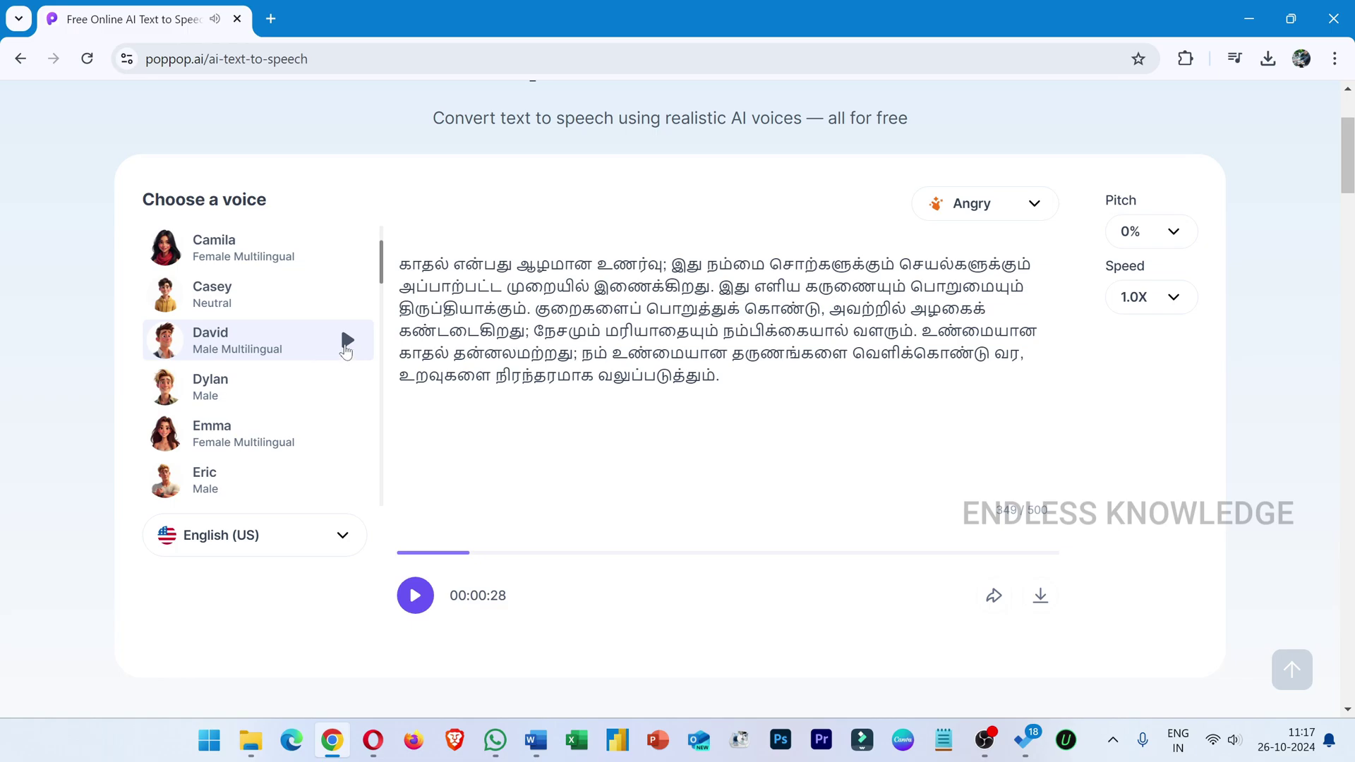
click(346, 341)
Switch the voice language to Tamil (IN) and preview the Suresh and Meena voices
click(249, 535)
scroll(247, 452, down, 5)
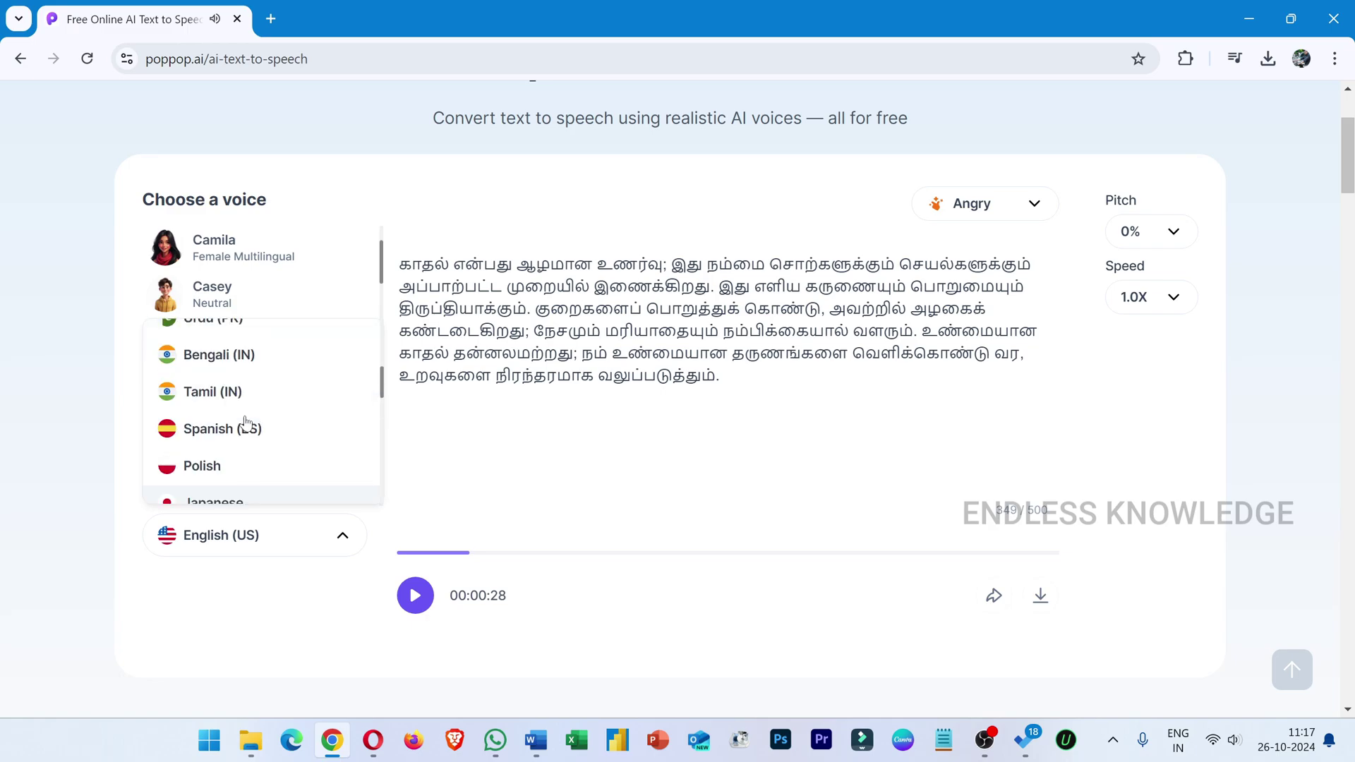
click(244, 392)
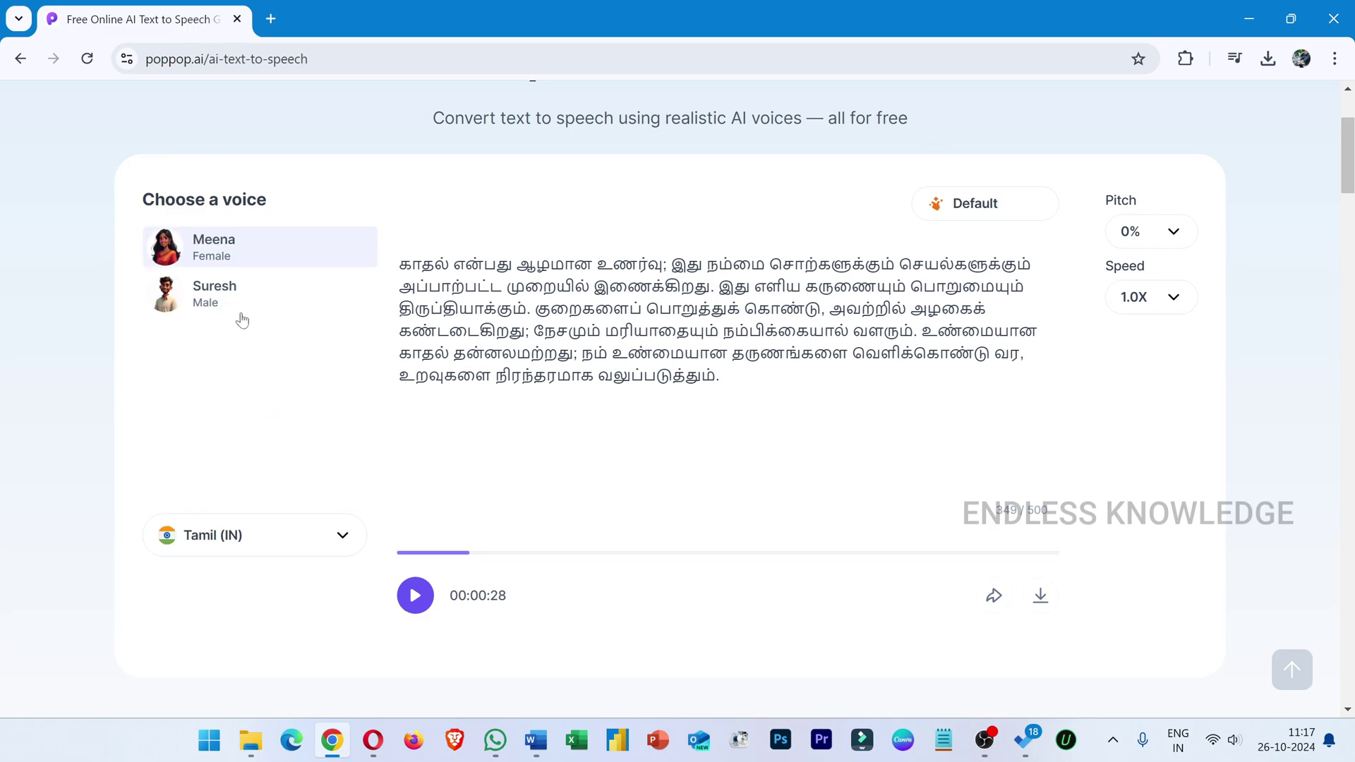
click(351, 294)
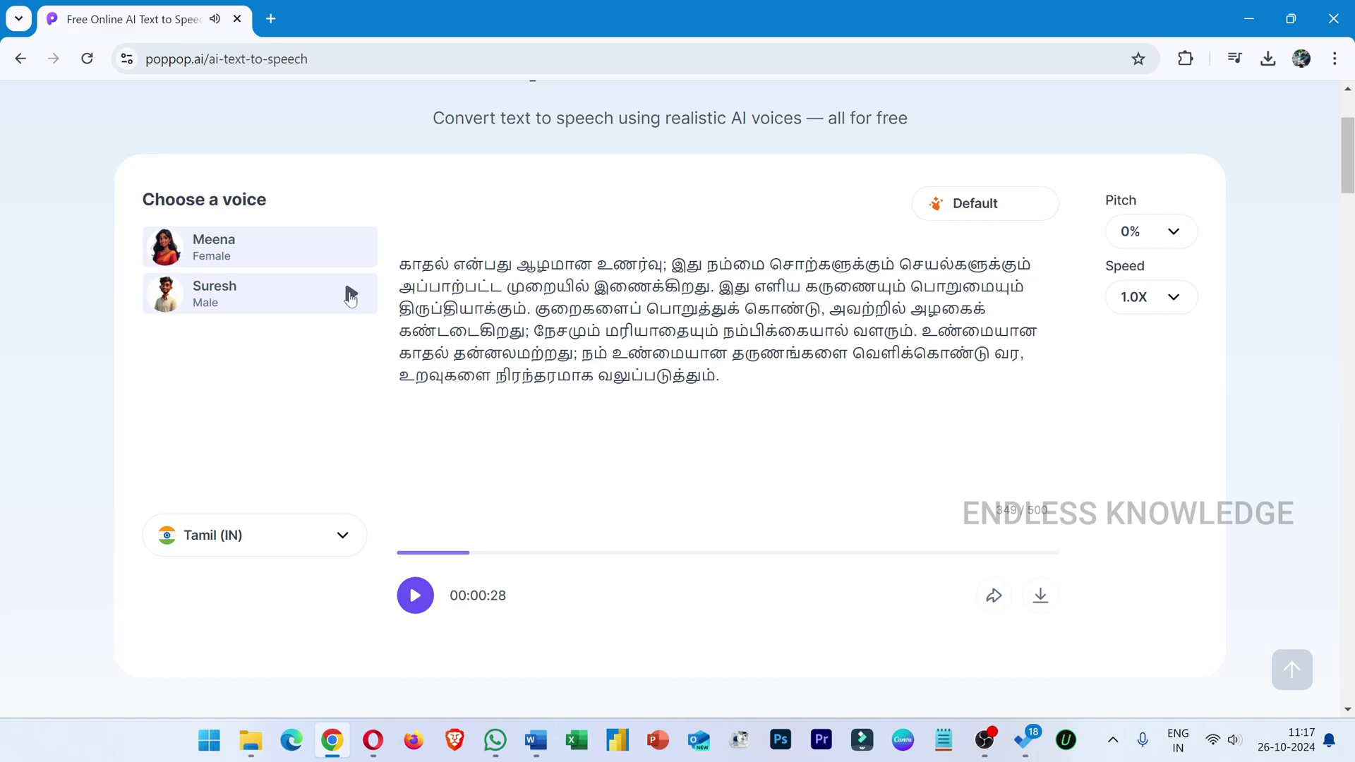
click(351, 248)
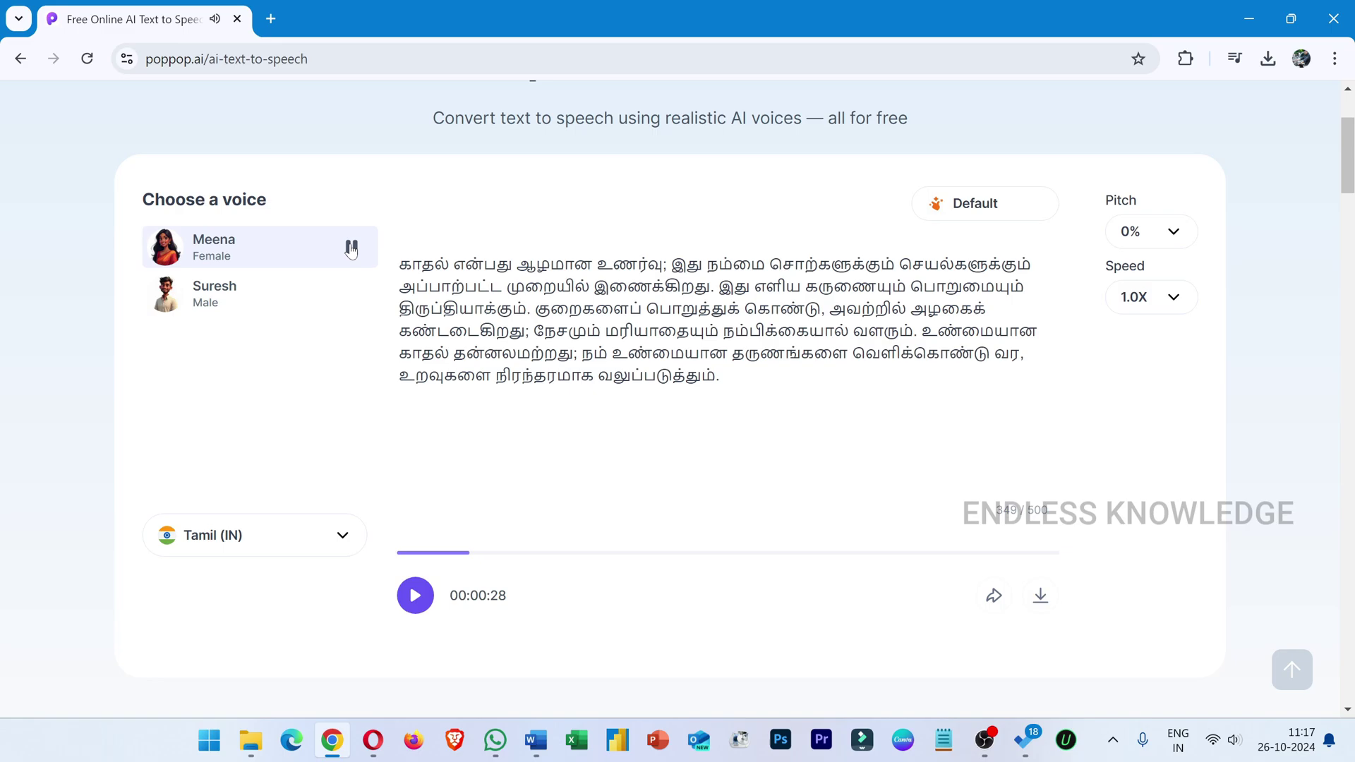
Set the language to English (US) and select the David voice, keeping the Default speaking style after reviewing the style options
click(311, 544)
scroll(296, 452, up, 5)
click(248, 339)
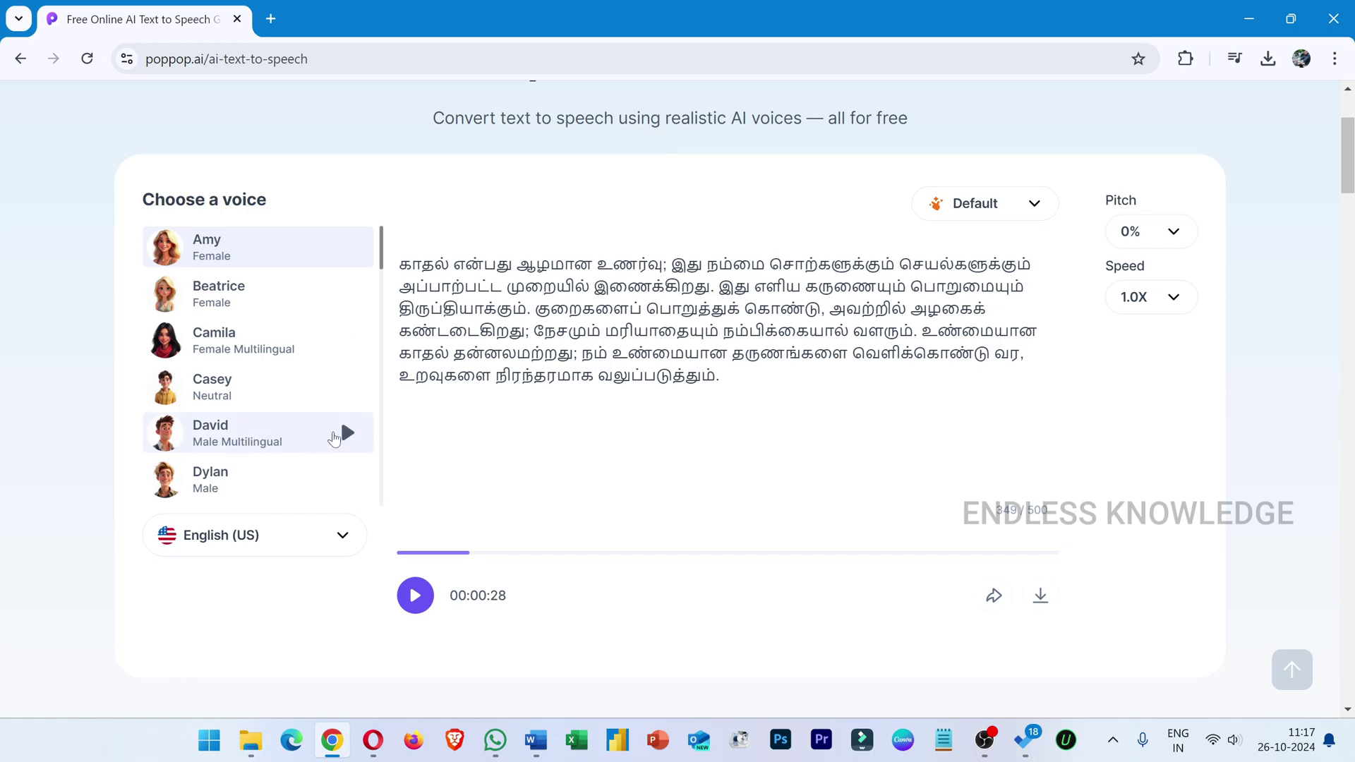
click(335, 437)
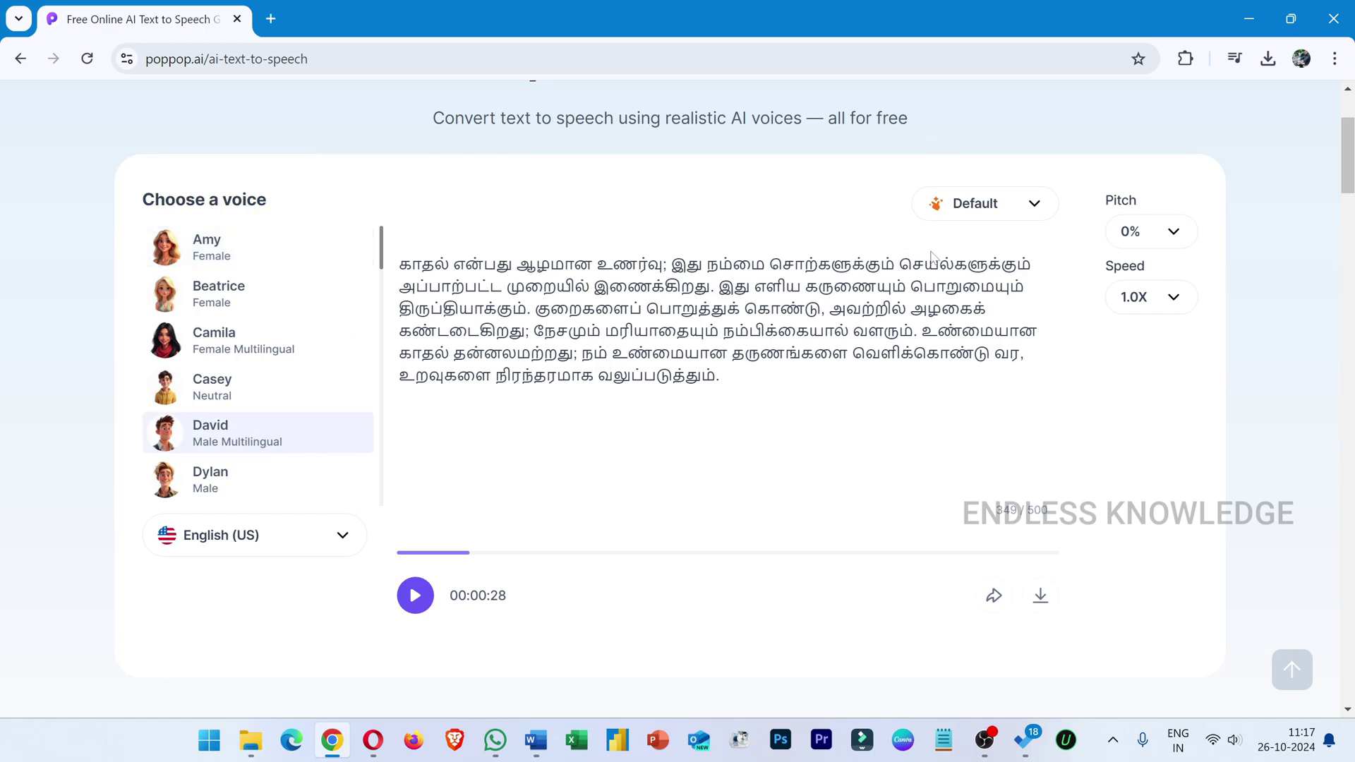
click(986, 210)
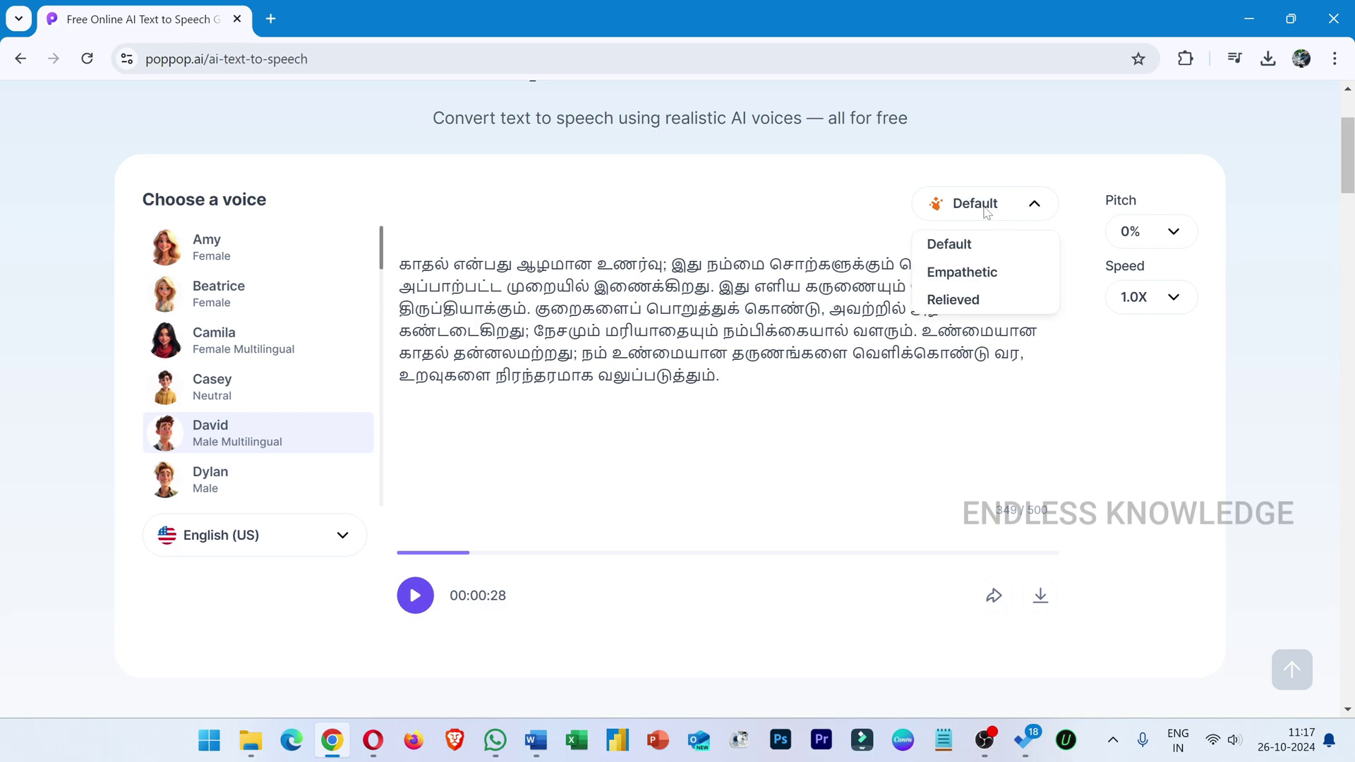
click(782, 345)
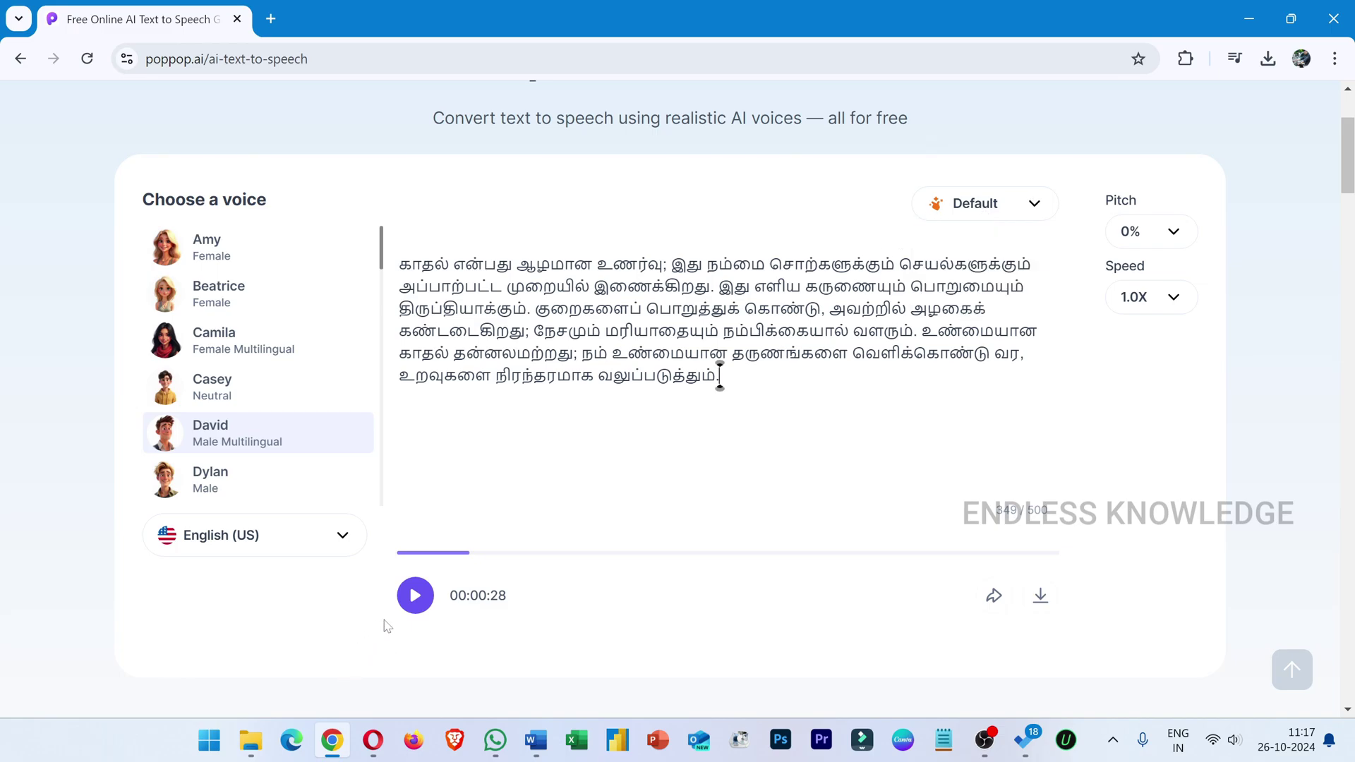
Generate speech from the Tamil paragraph with the David multilingual voice and play it
click(415, 600)
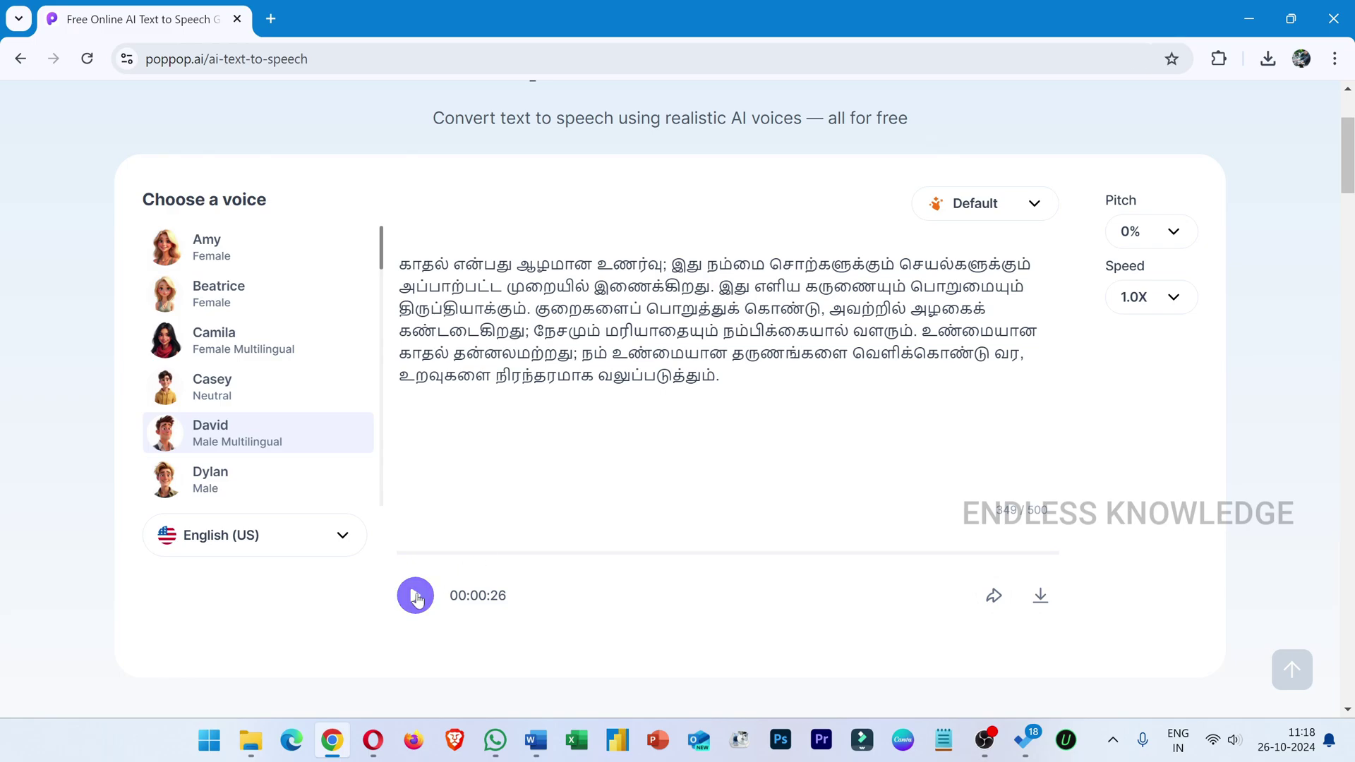
click(416, 596)
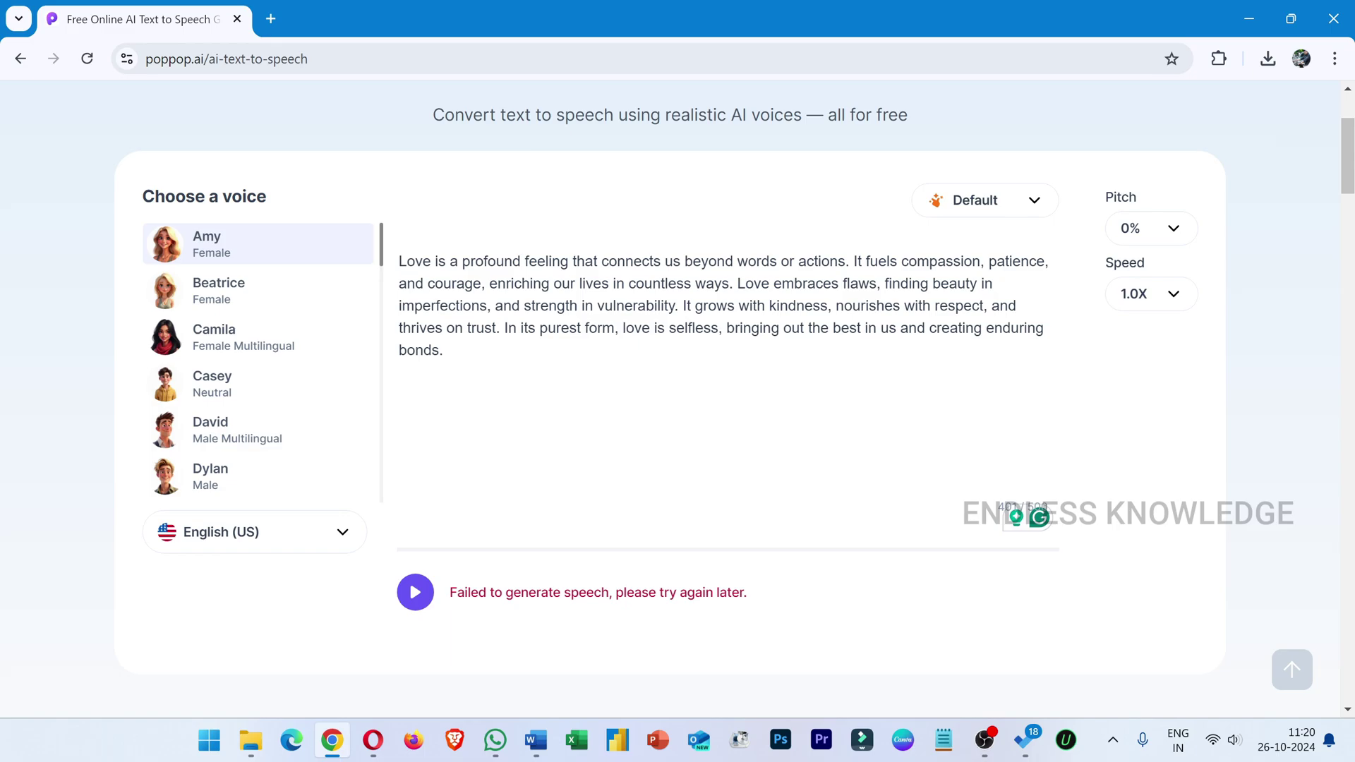
Try to generate speech from the English paragraph about love with the Amy voice and Default style
click(415, 592)
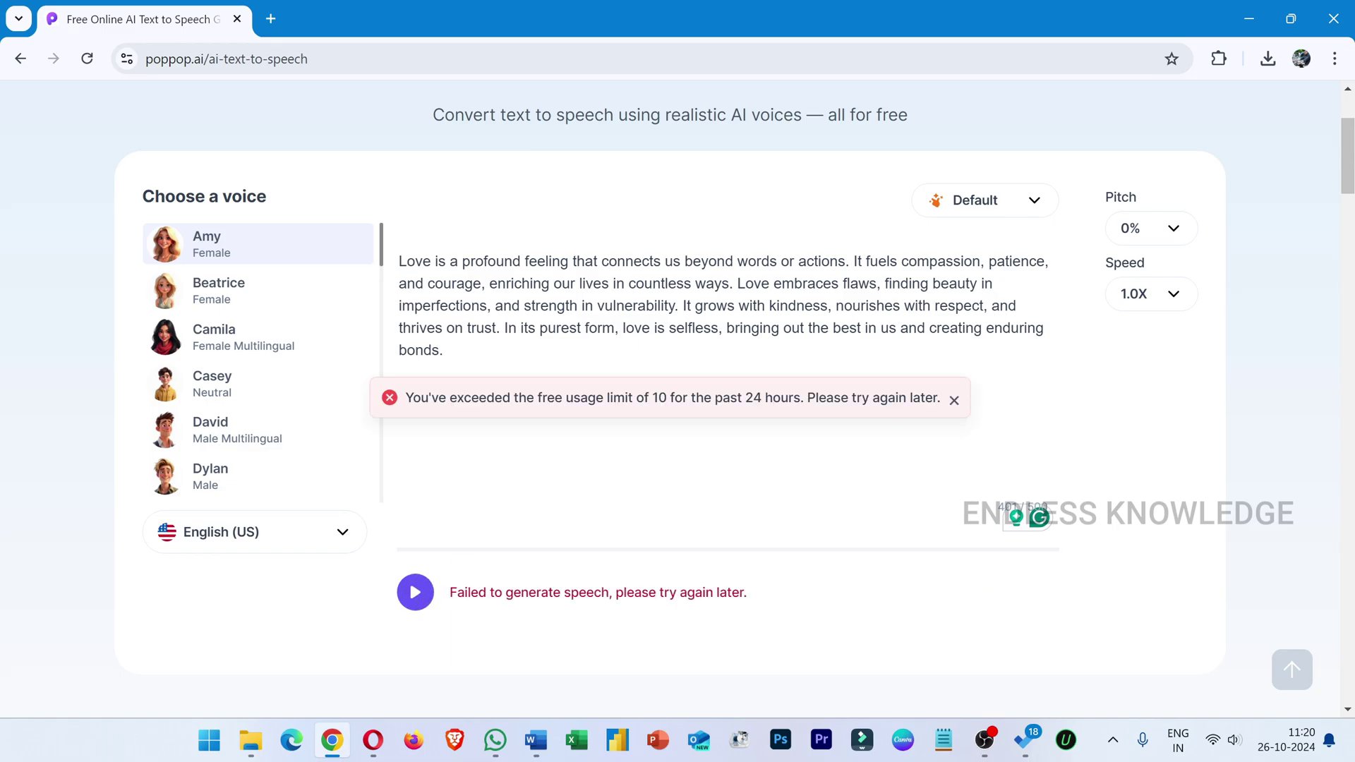